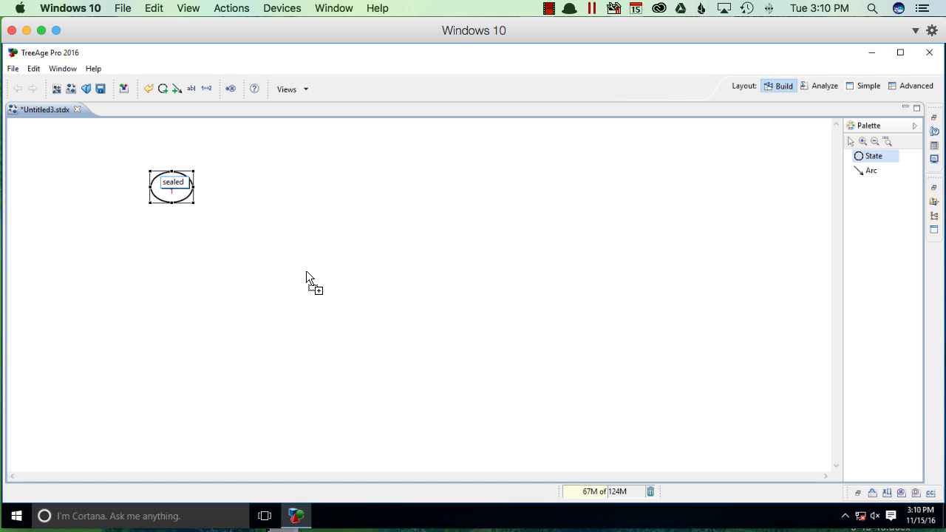
Step: Place a second state below and to the right of the sealed state and name it "extracted"
click(271, 260)
text(ex)
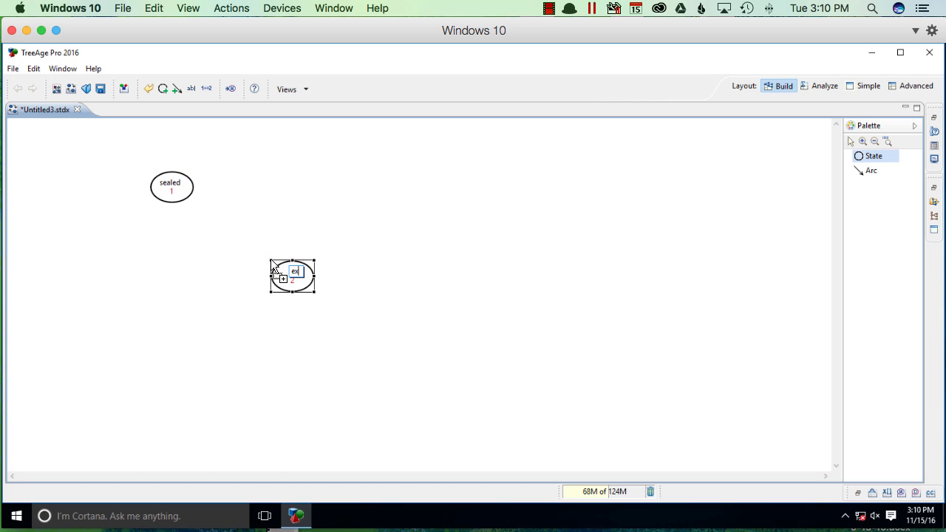
text(tracted)
Step: Draw an arc from the sealed state back to itself and another from sealed to extracted
click(865, 172)
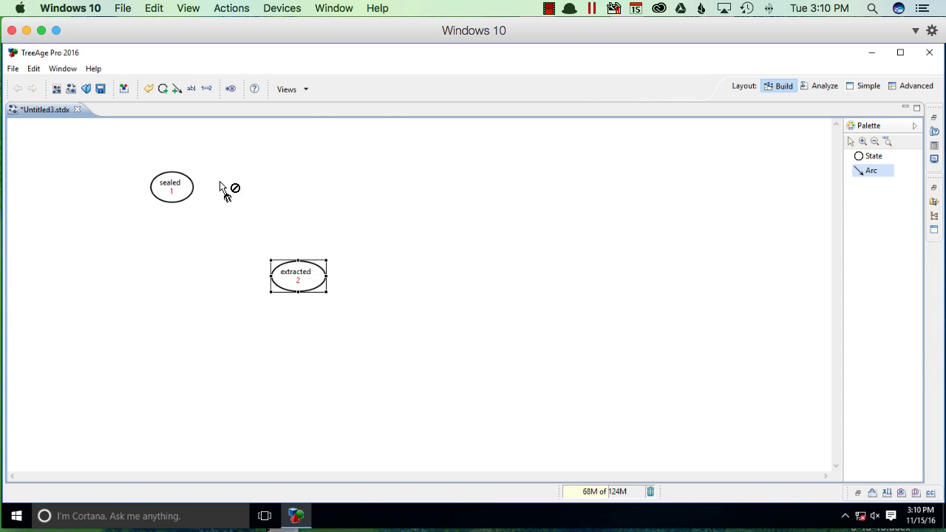
click(153, 191)
click(178, 205)
click(161, 200)
click(277, 278)
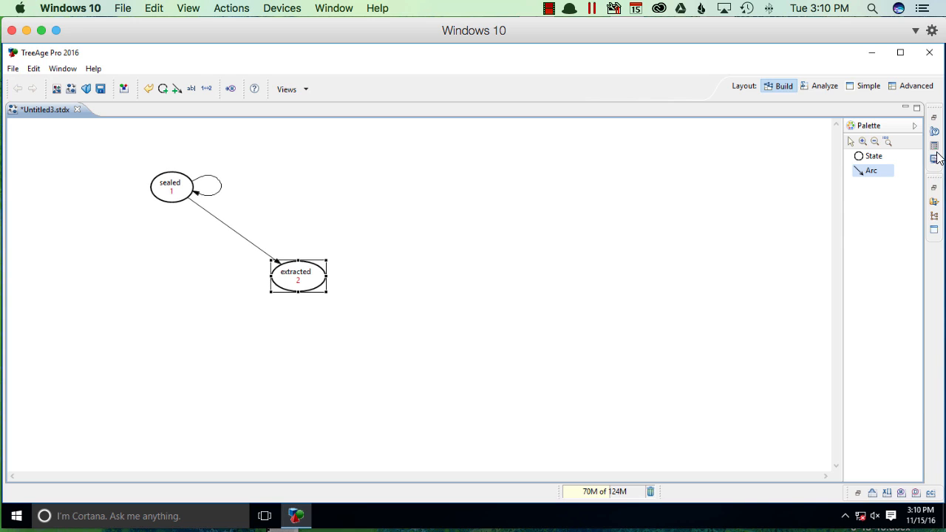
Step: Convert the state transition diagram of sealed and extracted states into a Markov tree
click(863, 141)
click(276, 212)
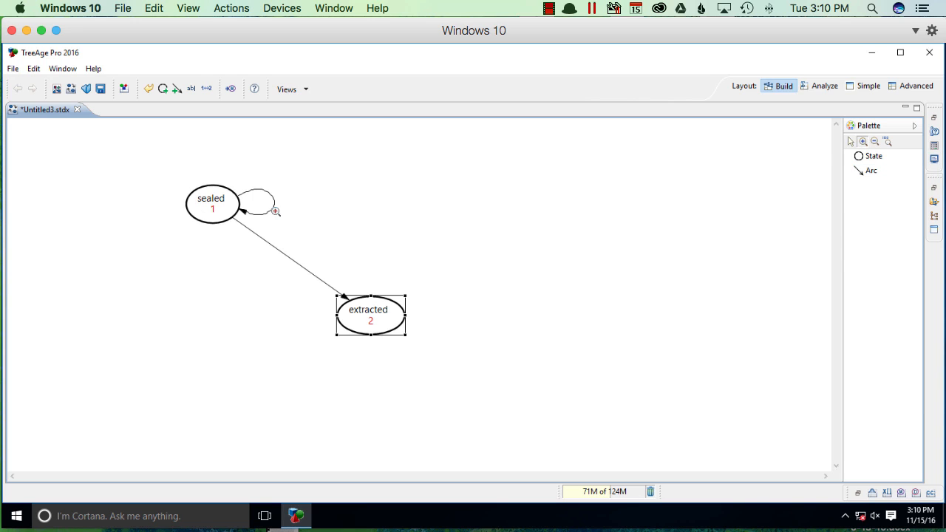
click(376, 230)
click(448, 234)
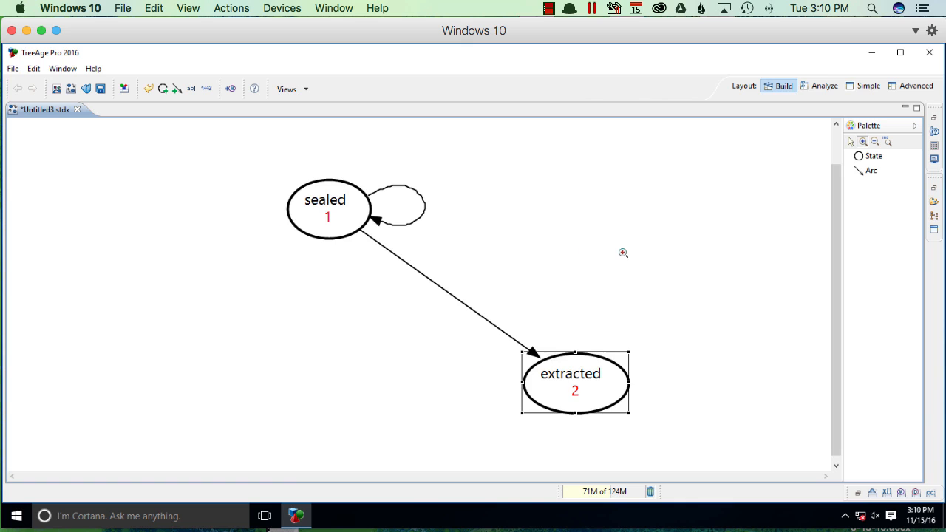
click(852, 141)
click(33, 69)
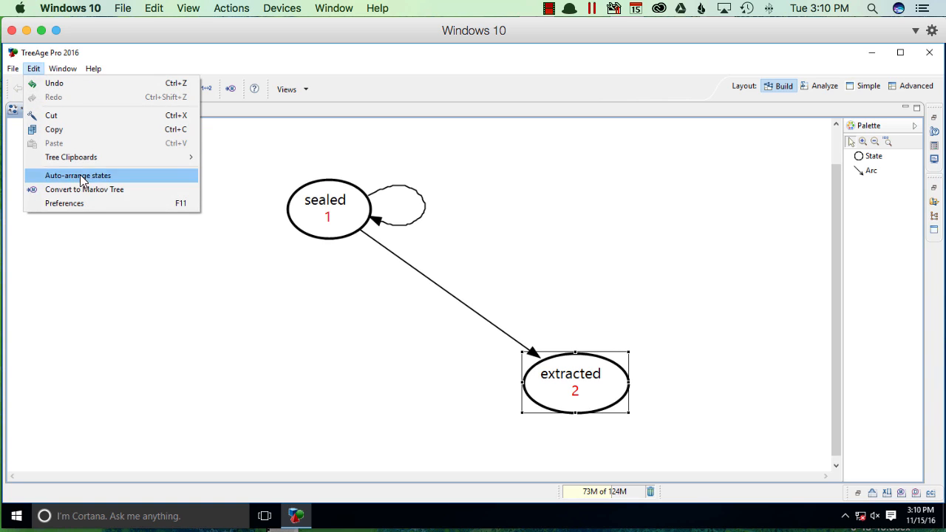
click(157, 190)
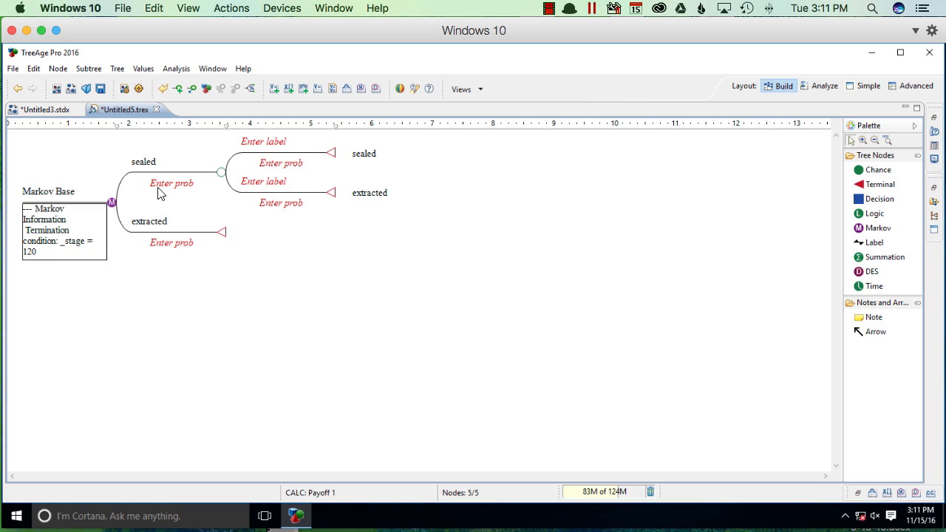
Step: Set the tree's calculation method to Cost-effectiveness with a willingness to pay of 50
click(116, 69)
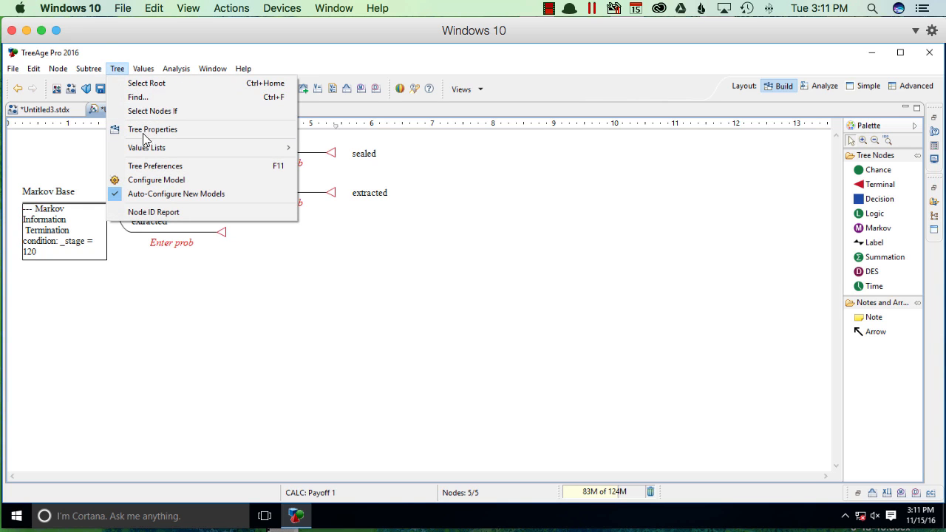
click(146, 180)
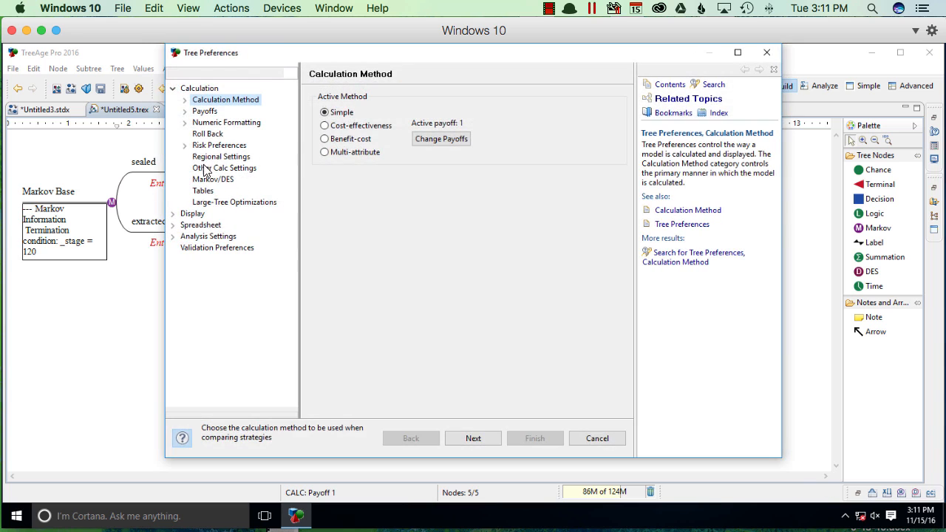
click(369, 126)
click(464, 441)
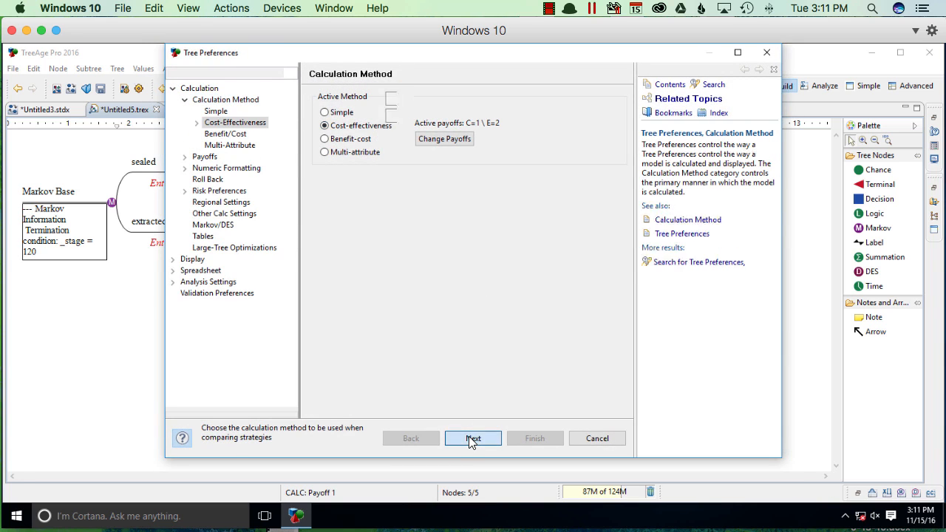
click(470, 441)
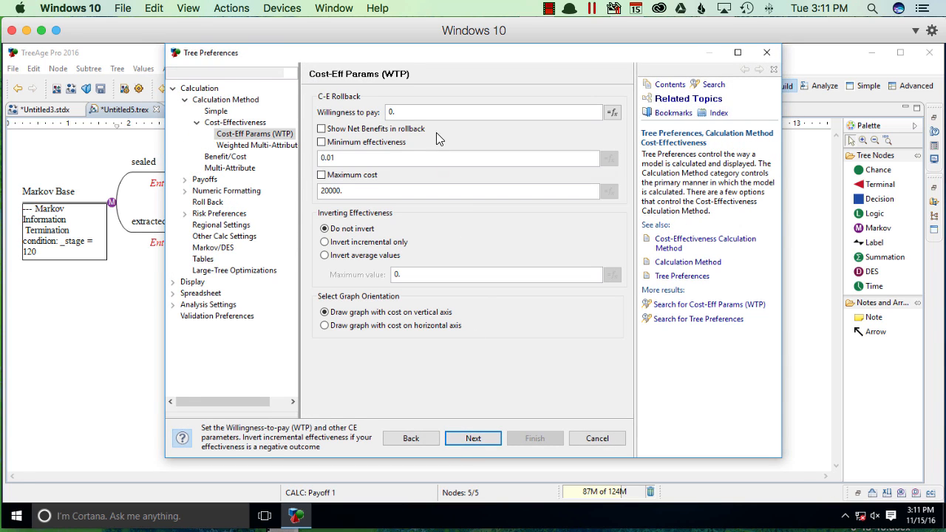
click(435, 112)
text(50000)
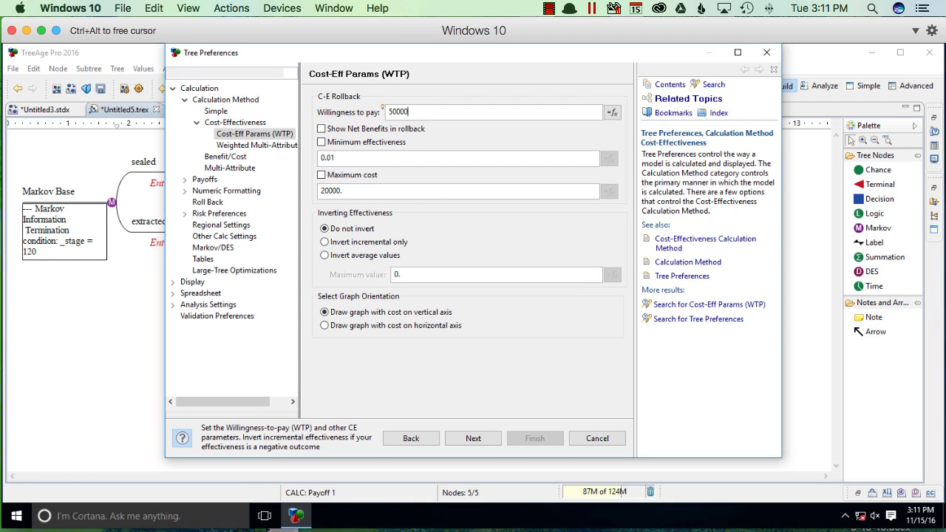
Step: Enable custom payoff names, naming payoff 1 "cost ($)" and payoff 2 "effectiveness (QALY)"
click(473, 437)
click(474, 438)
click(473, 438)
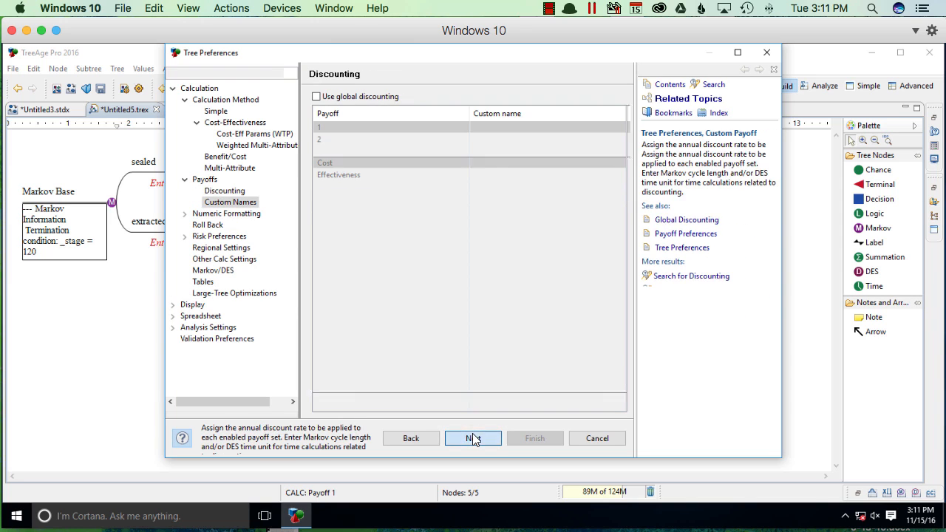
click(391, 97)
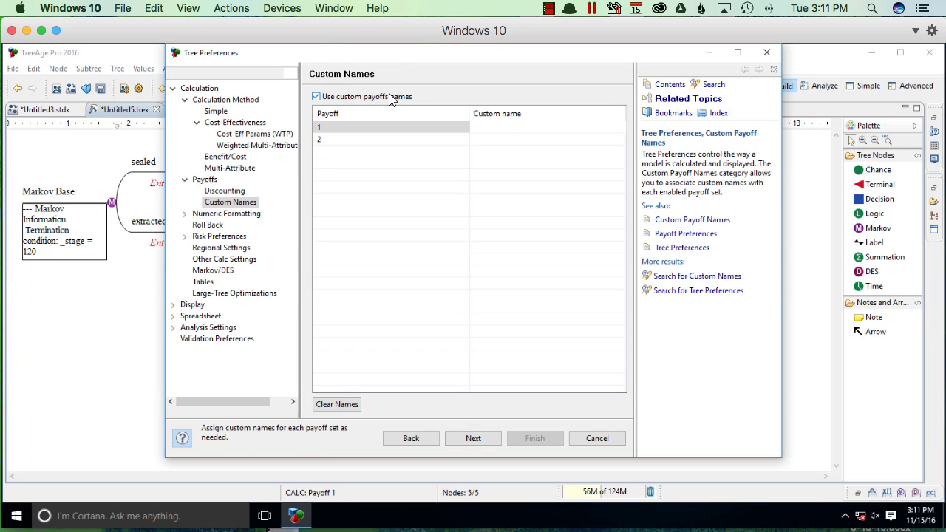
text(cost ($))
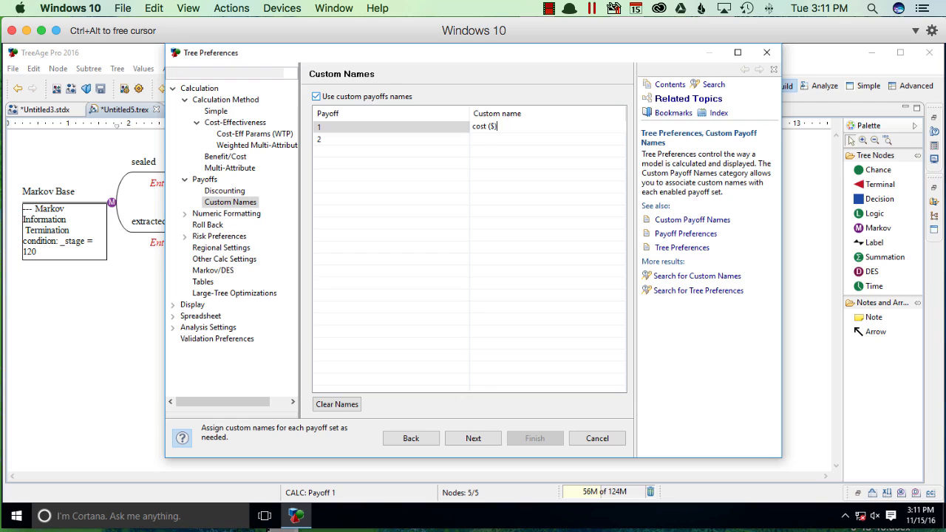
key(Return)
text(effectiveness (QALY)
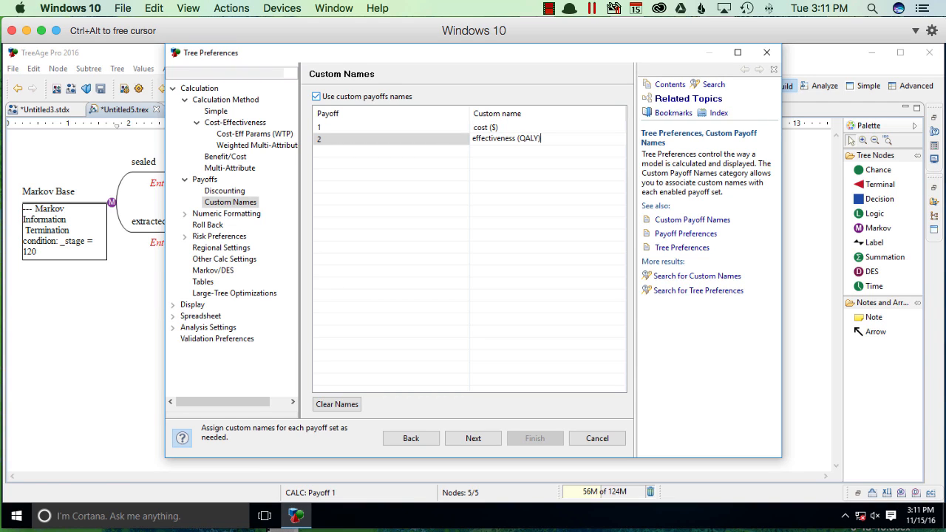
Step: Format cost with Currency units and effectiveness with the custom suffix "QALY", and finish the tree preferences
click(467, 439)
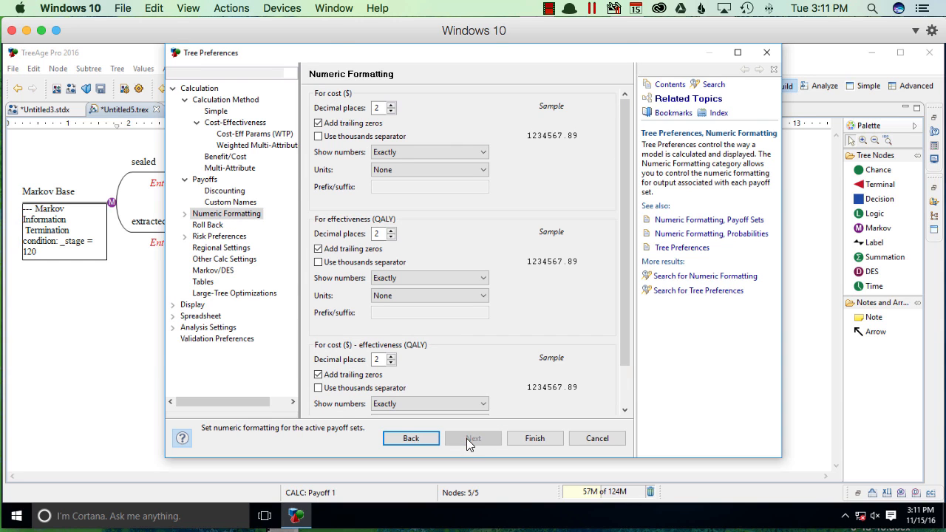
click(441, 172)
click(440, 189)
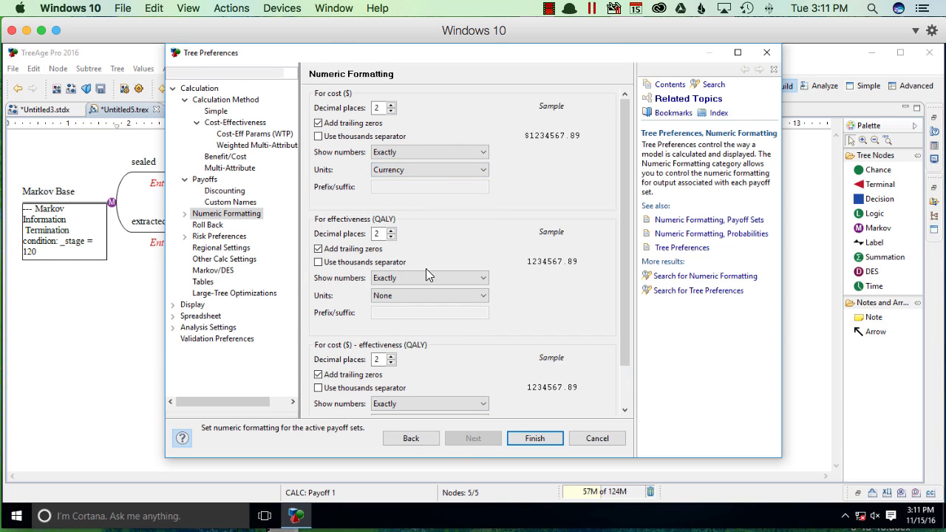
click(425, 296)
click(424, 333)
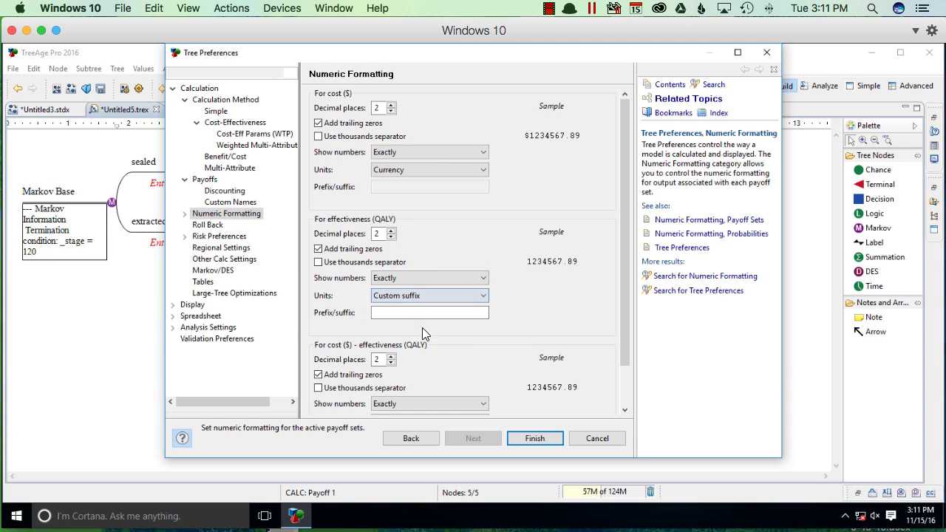
click(419, 312)
text(QALY)
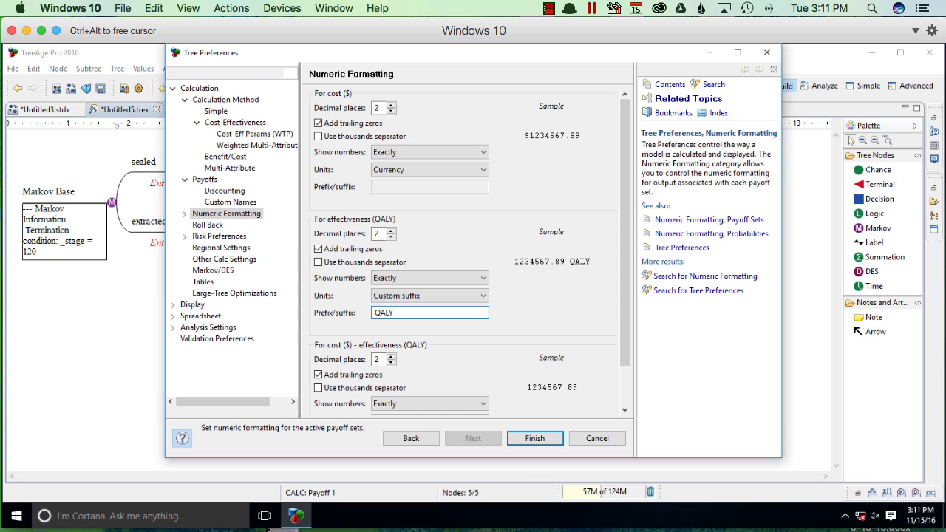
click(541, 439)
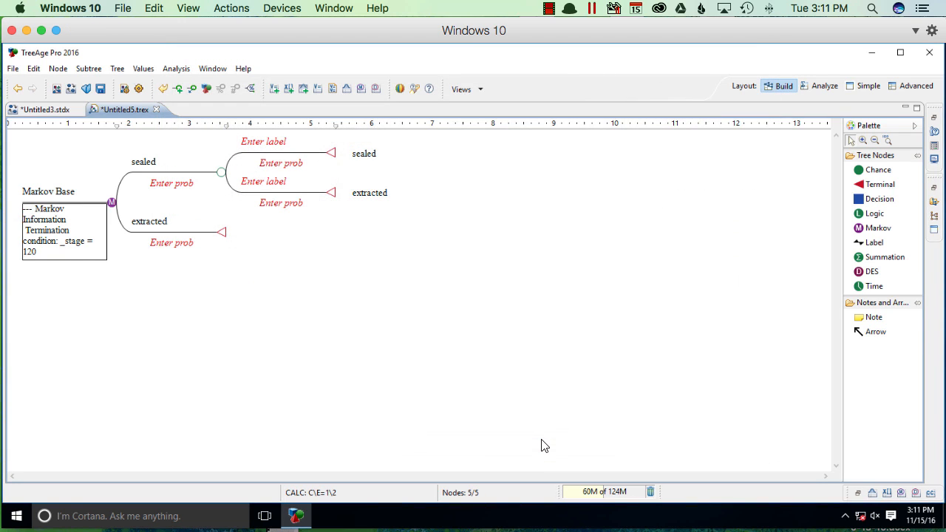
Step: Insert a node to the left of the Markov Base node and change its type to Decision
click(58, 68)
mouse_move(85, 96)
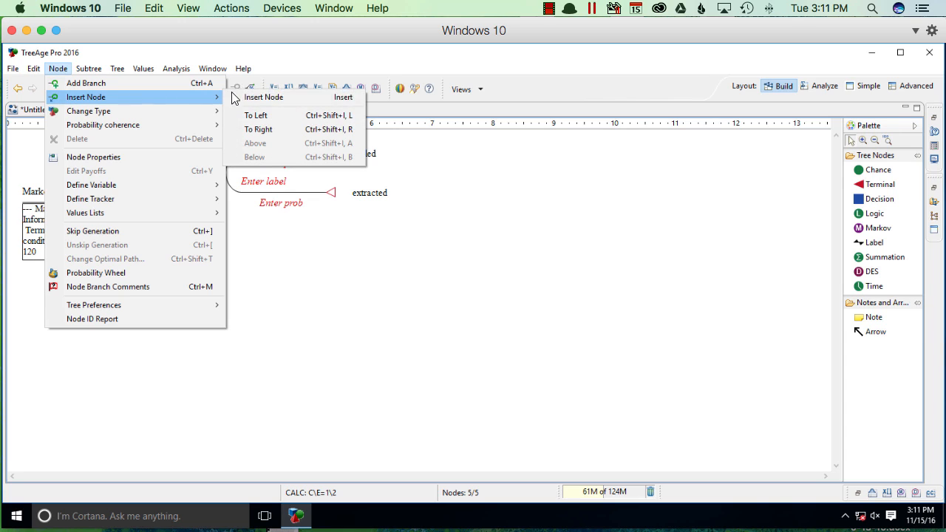
click(280, 115)
click(111, 203)
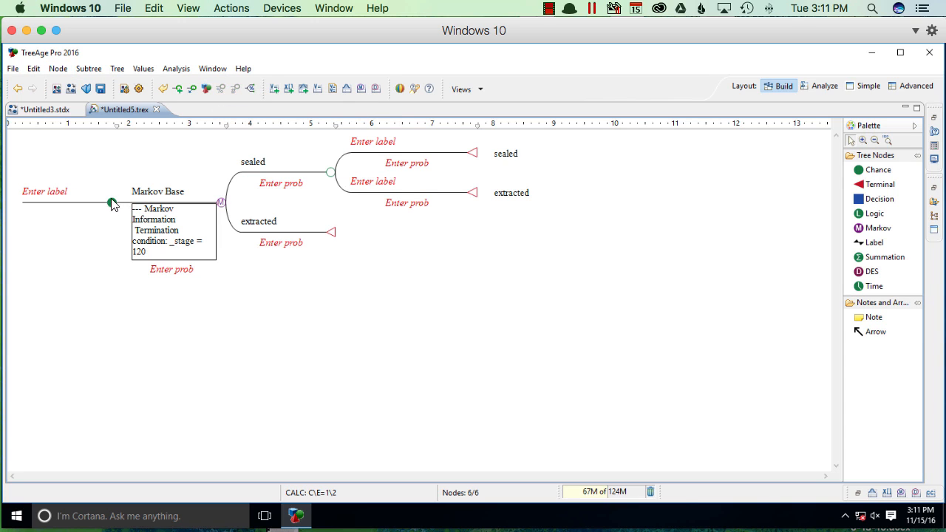
click(58, 69)
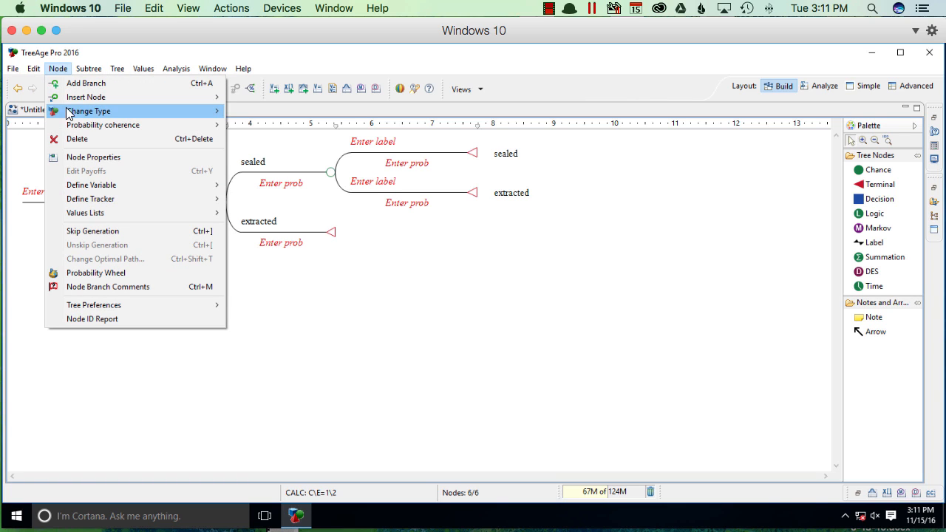
mouse_move(118, 115)
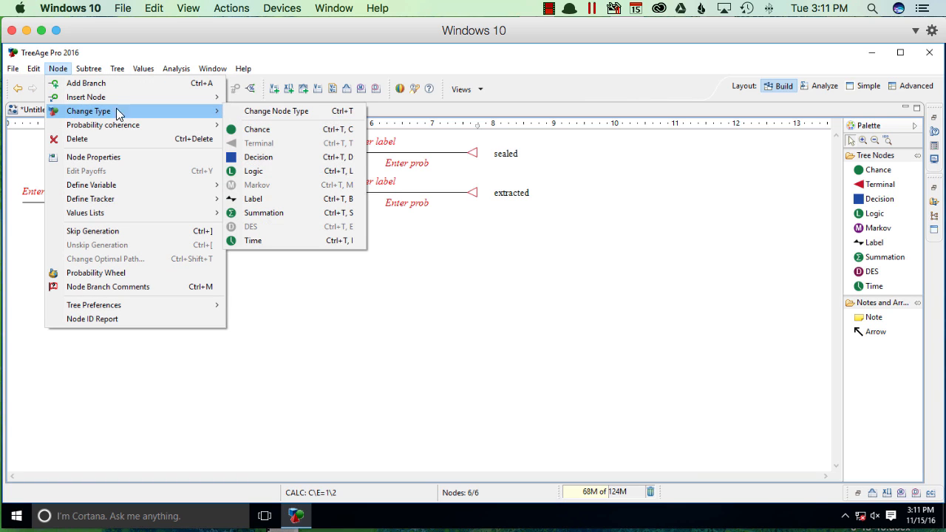
click(298, 156)
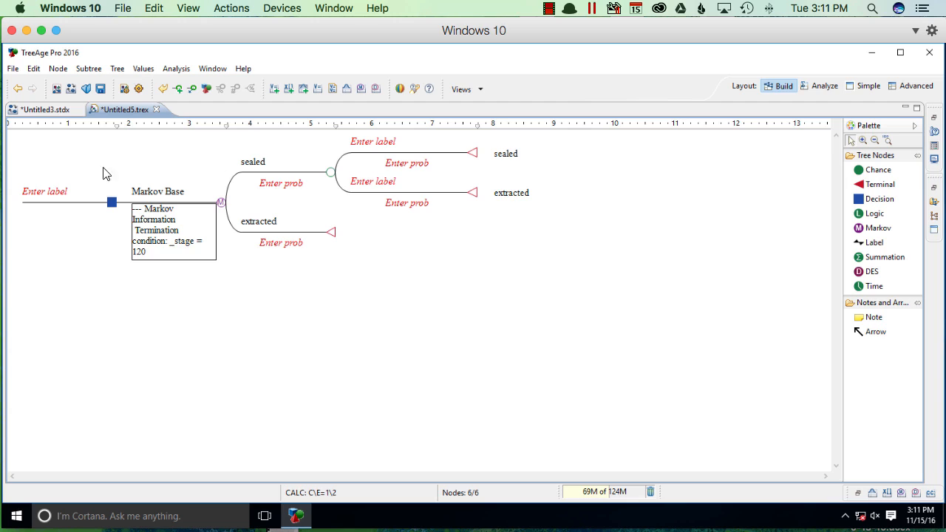
Step: Add a terminal branch to the decision node below Markov Base, with a cost payoff of 50 and effectiveness of .2
click(876, 184)
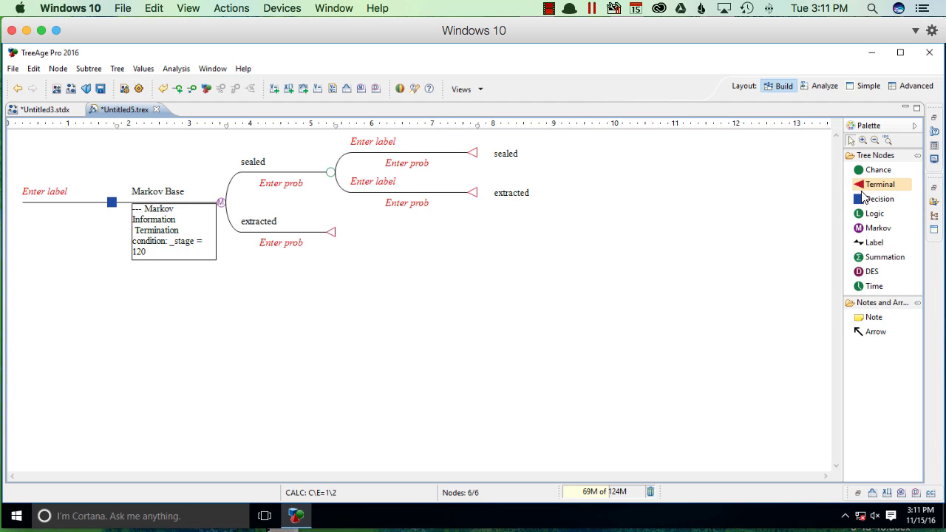
click(173, 265)
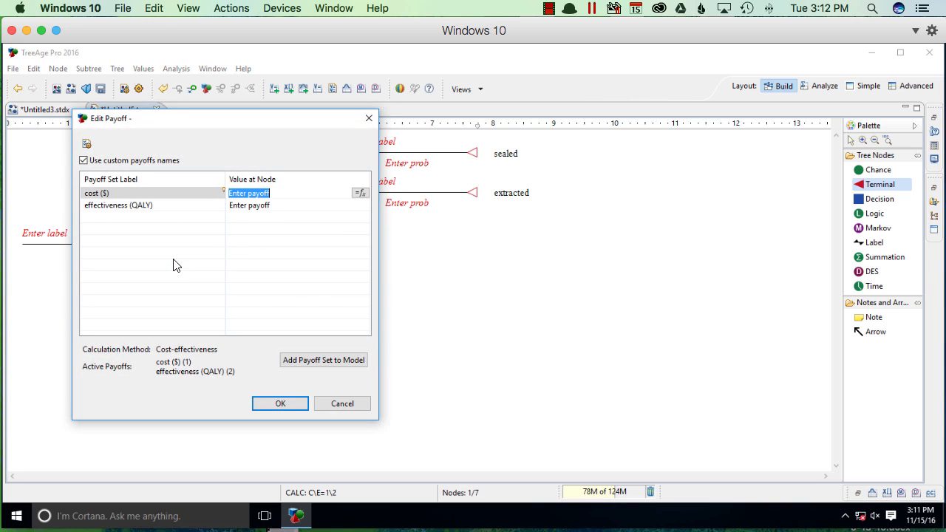
text(50)
key(Return)
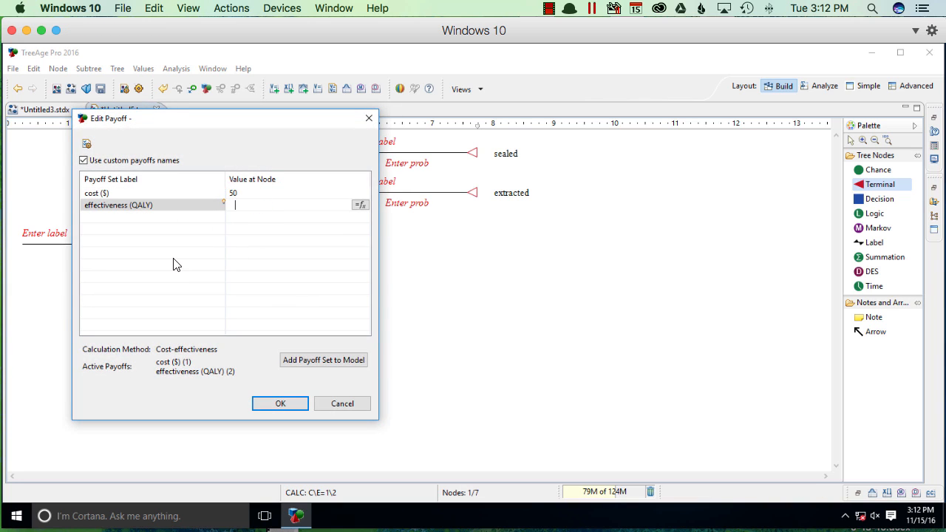
text(.2)
click(278, 403)
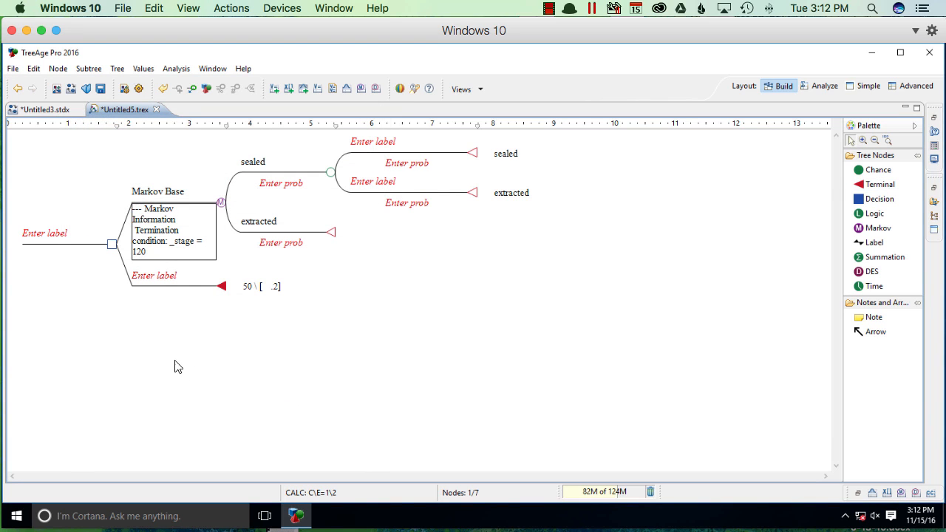
Step: Label the root decision node "choose" and rename the Markov Base node "sealant A"
click(41, 227)
click(36, 233)
click(52, 233)
text(choose)
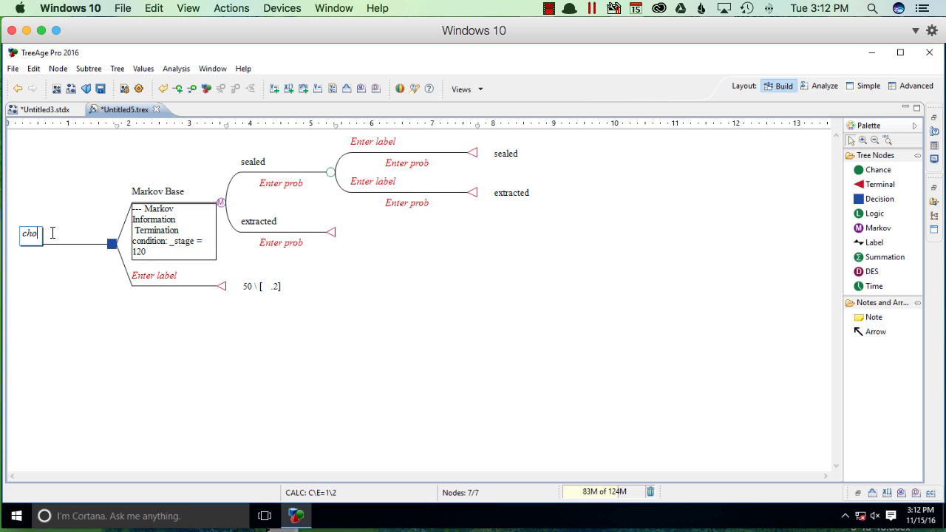
click(150, 192)
drag(184, 192, 125, 192)
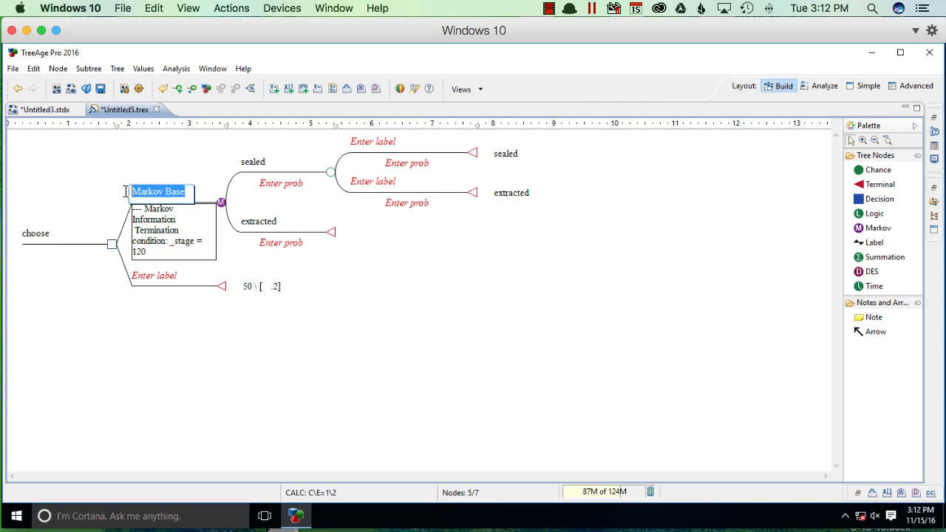
text(sealant A)
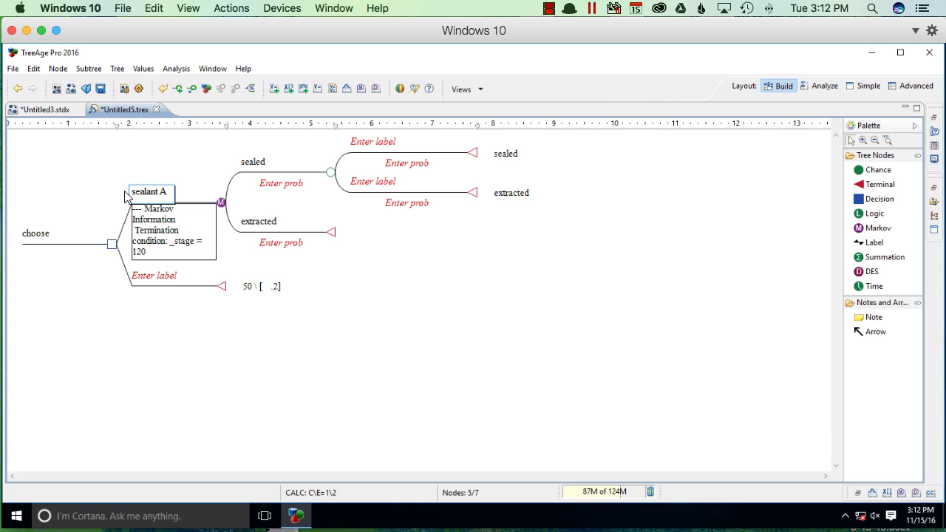
Step: Set the sealant A Markov termination condition to _stage = 2, applying it to all Markov nodes and as the default for new ones
double_click(166, 223)
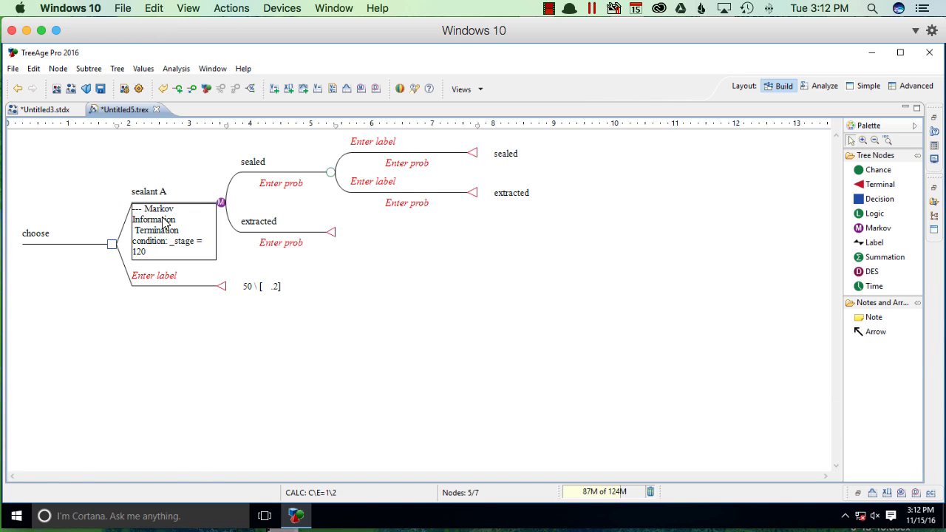
click(227, 473)
click(239, 473)
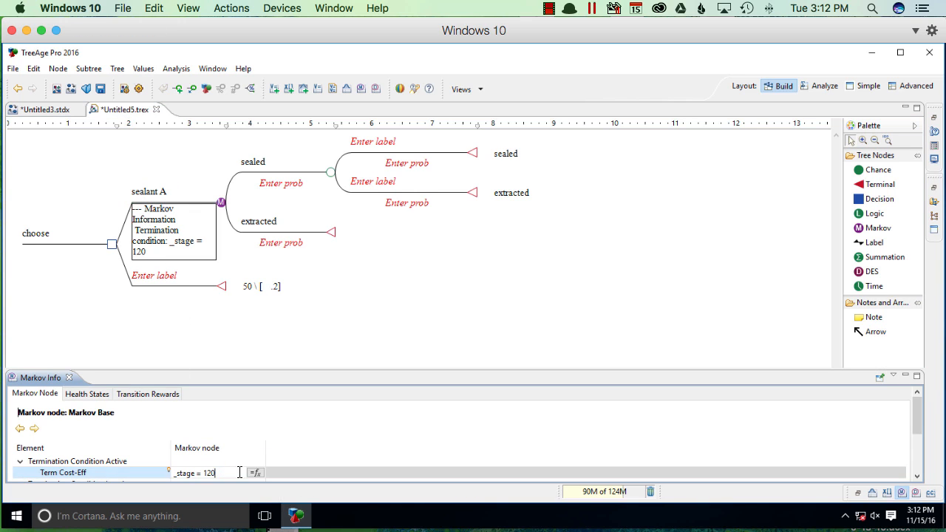
text(2)
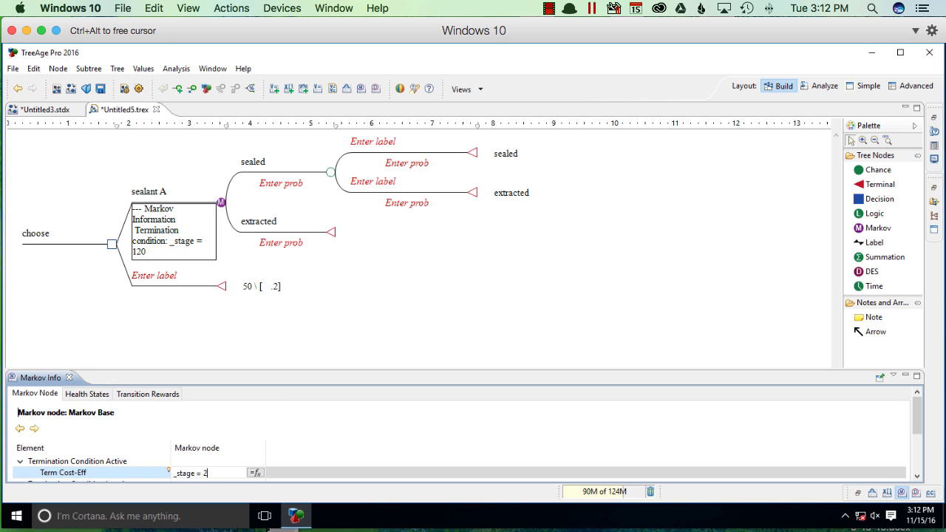
key(Return)
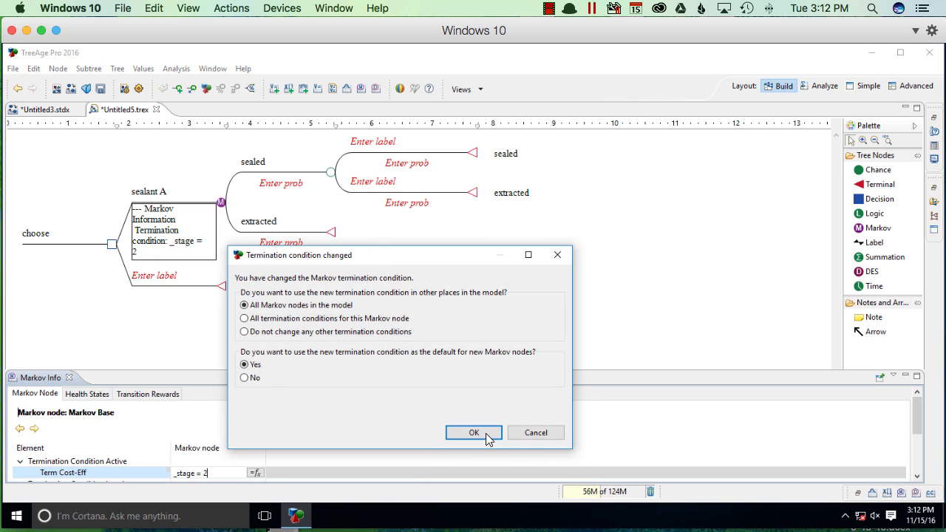
click(479, 433)
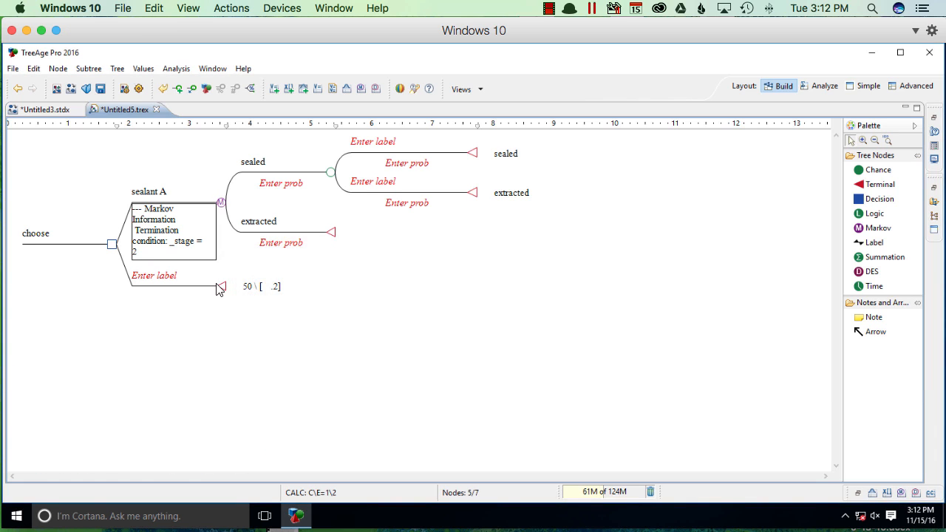
Step: Label the terminal branch below sealant A as "sealant B"
click(143, 285)
click(160, 279)
text(sealant B)
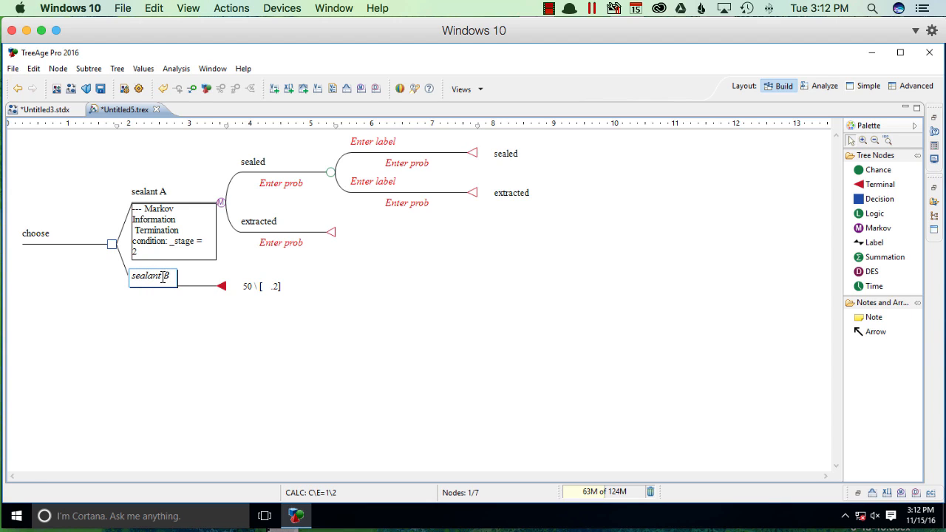
Step: Label the two transition branches of the sealed state "sealed" and "extracted" to match their destination states
click(384, 150)
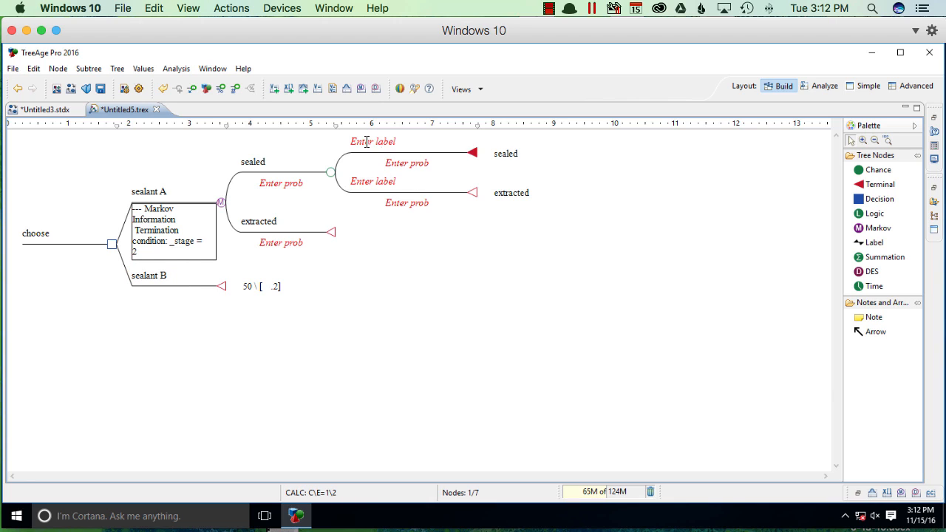
click(367, 142)
text(sealed)
click(386, 181)
click(386, 181)
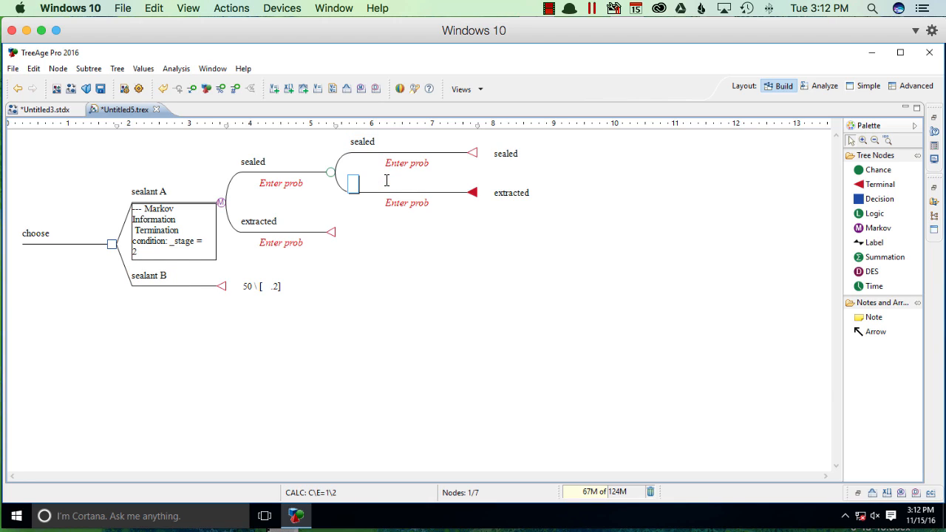
text(extracted)
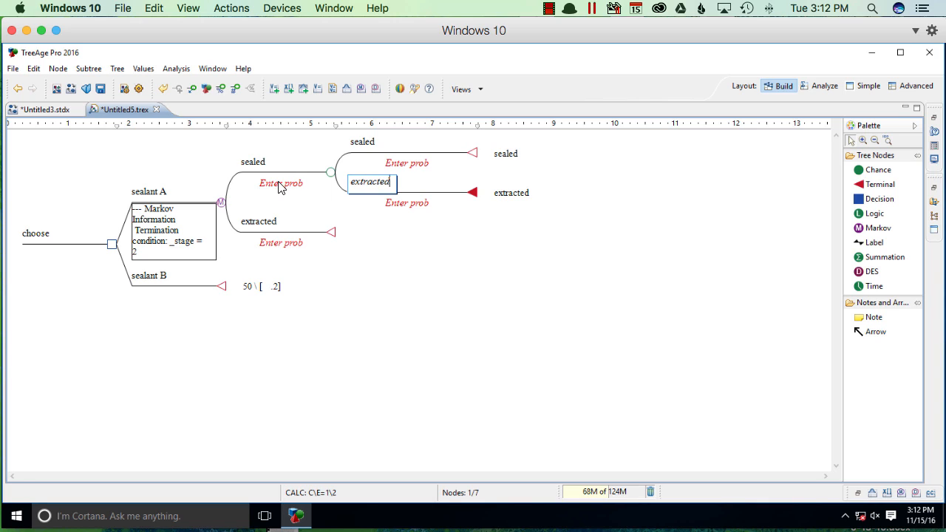
Step: Set the initial probabilities of the Markov states to 1 for sealed and 0 for extracted
click(280, 185)
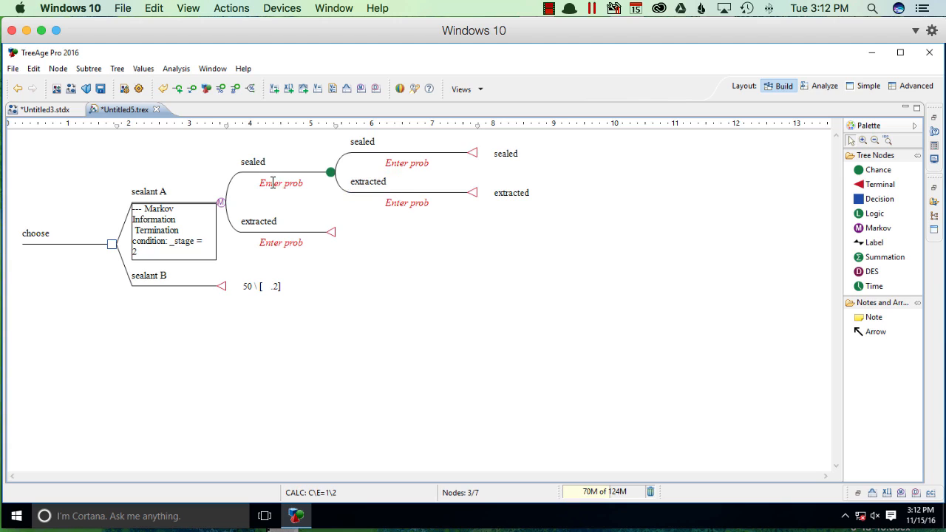
click(280, 184)
text(1)
click(282, 244)
click(290, 243)
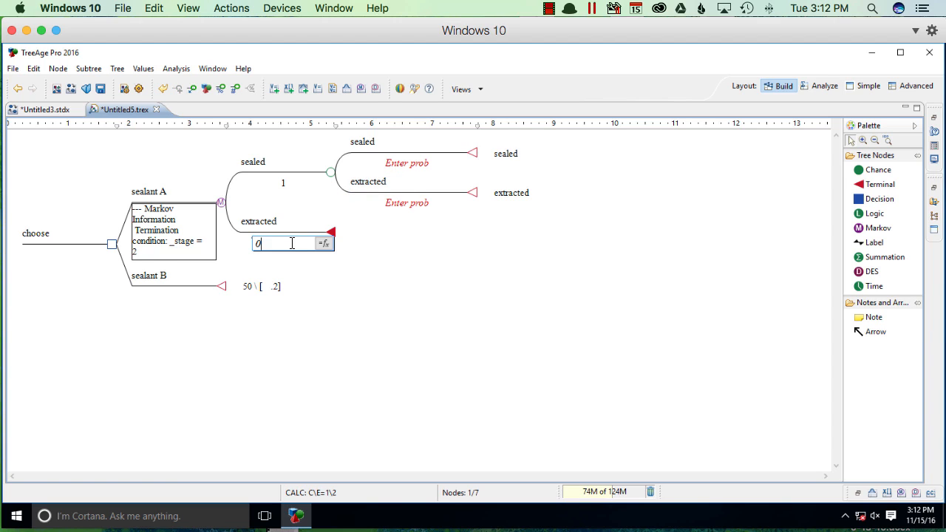
Step: Set the transition probabilities from the sealed state to .75 for remaining sealed and .25 for extracted
click(402, 165)
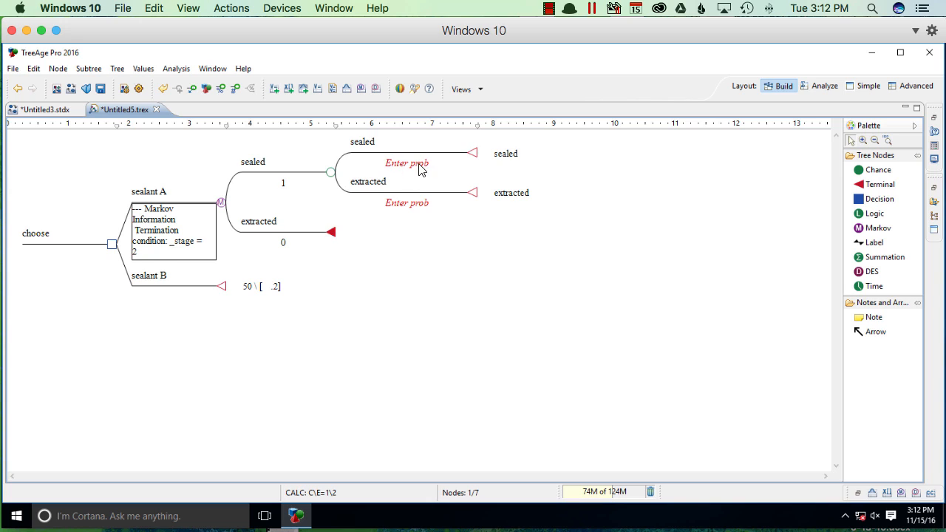
click(425, 164)
click(412, 164)
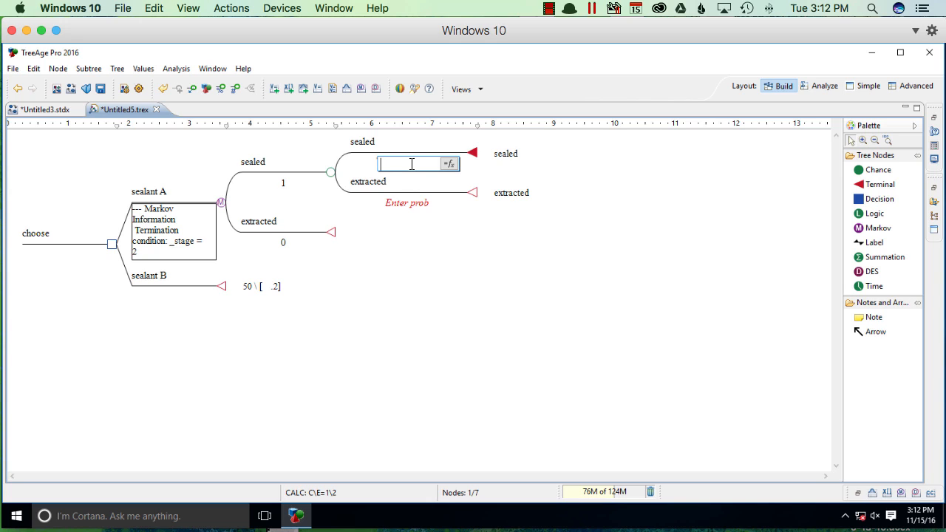
text(.75)
click(403, 204)
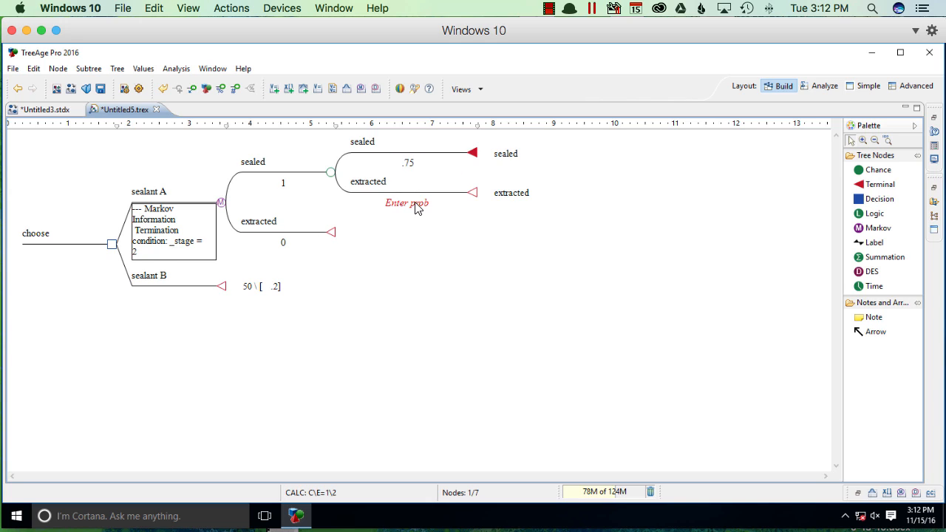
click(413, 203)
click(392, 202)
text(.2)
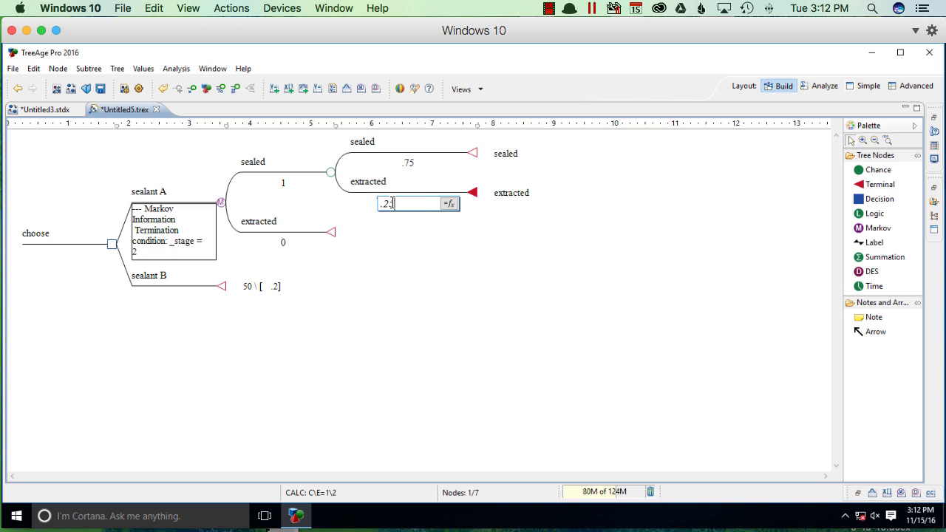
text(5)
key(Return)
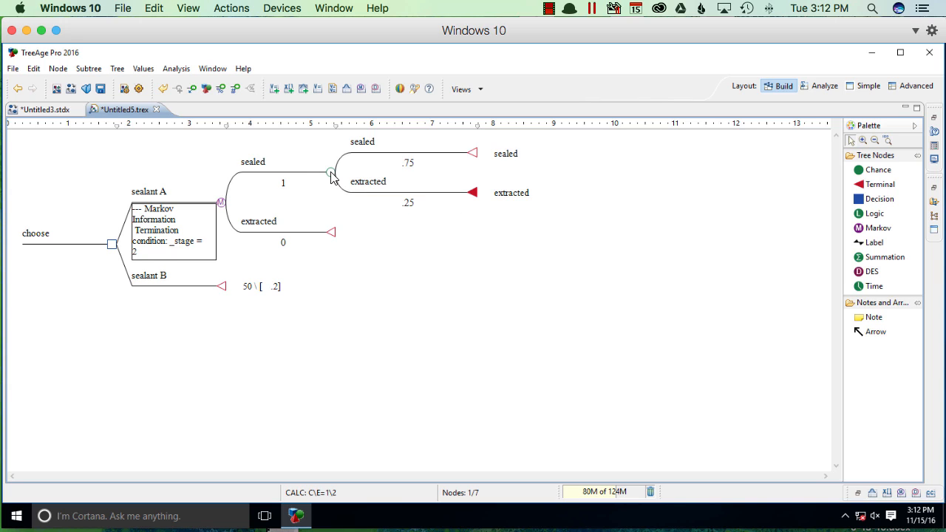
Step: In the sealed state's Markov information, set the initial cost reward to 150 and the final effectiveness reward to 1
click(331, 175)
click(210, 68)
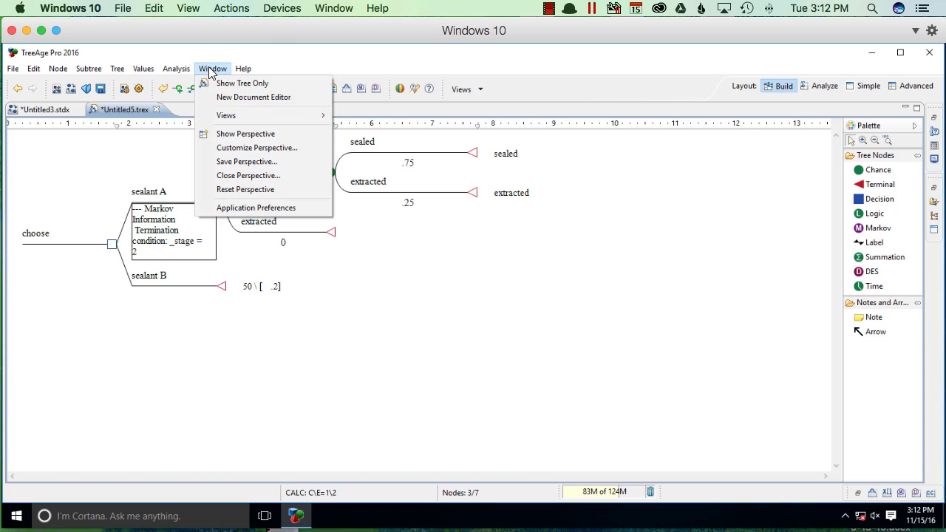
mouse_move(262, 117)
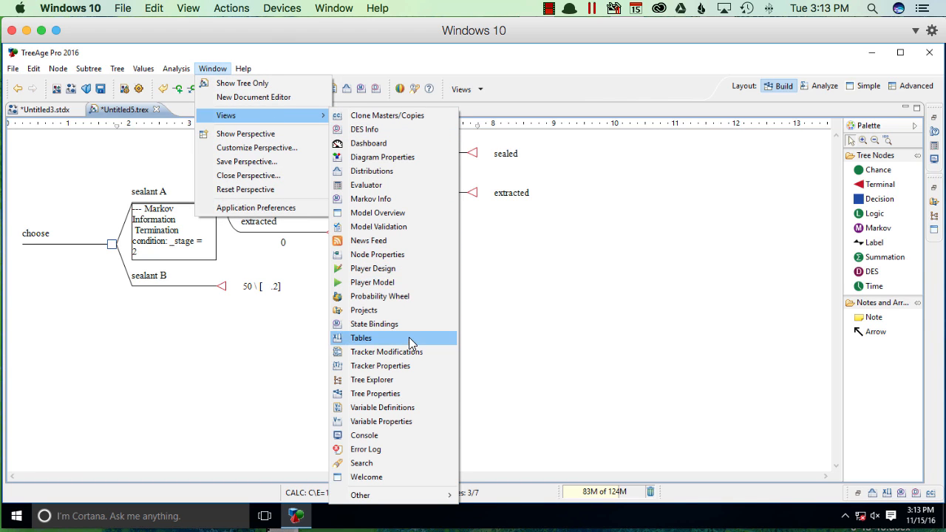
click(420, 198)
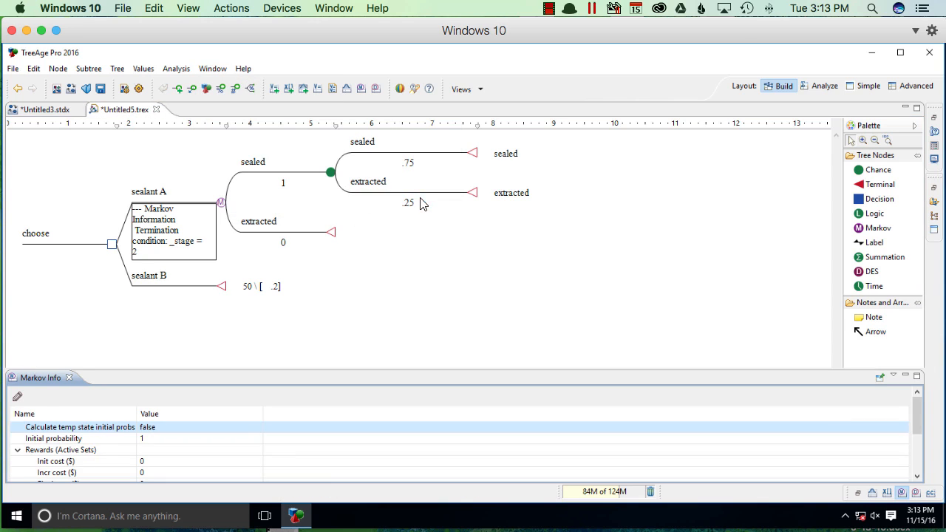
click(171, 462)
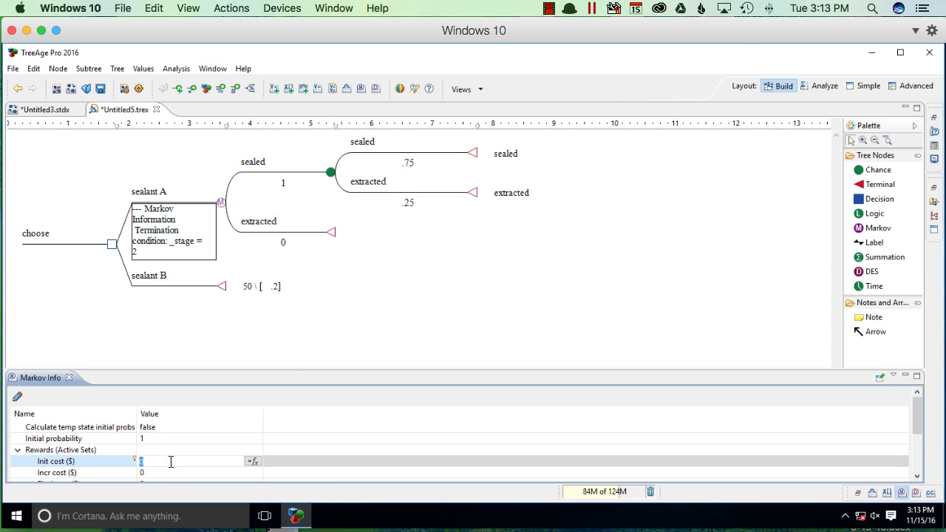
text(150)
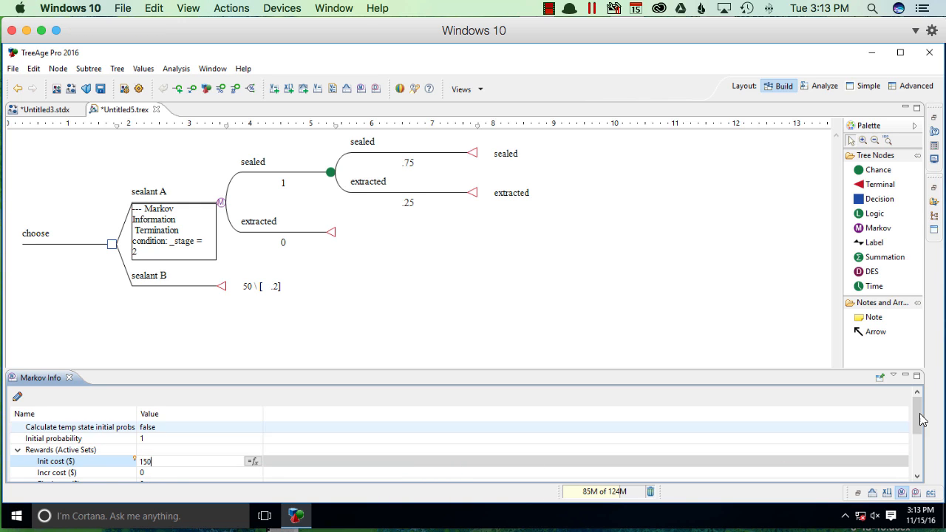
drag(918, 412, 918, 434)
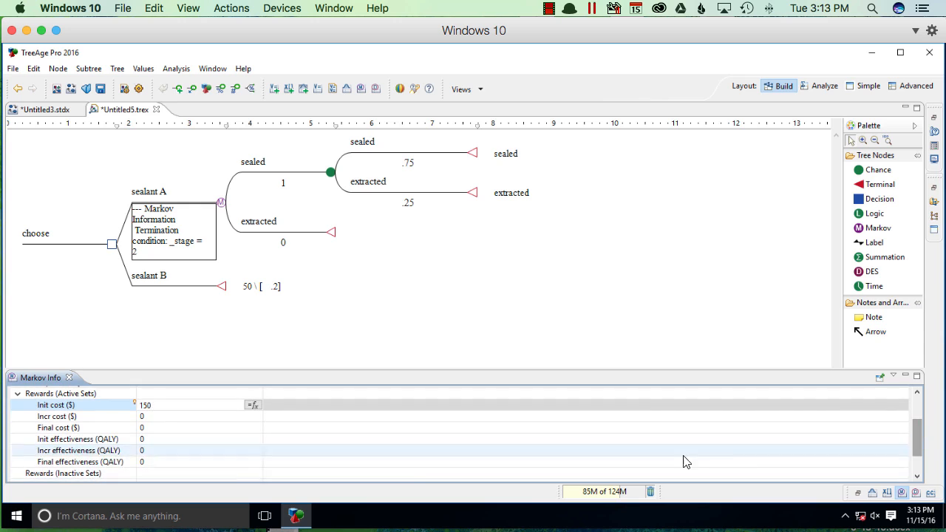
click(159, 469)
click(198, 462)
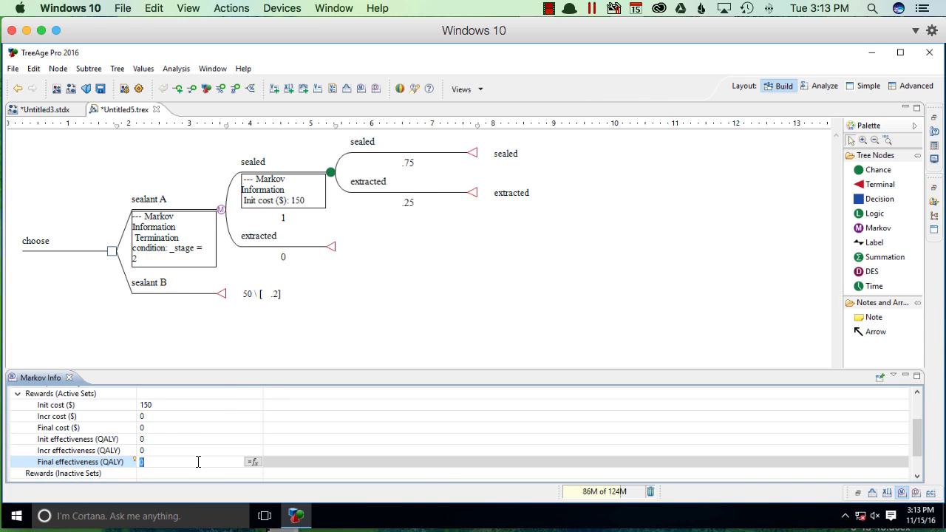
text(1)
click(426, 287)
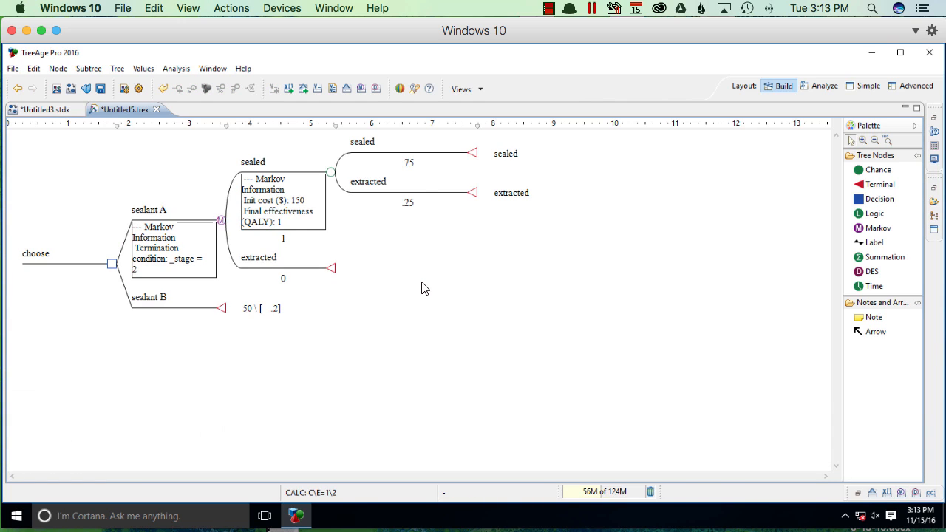
Step: Run a basic Markov Cohort analysis at the sealant A node
click(863, 140)
click(510, 296)
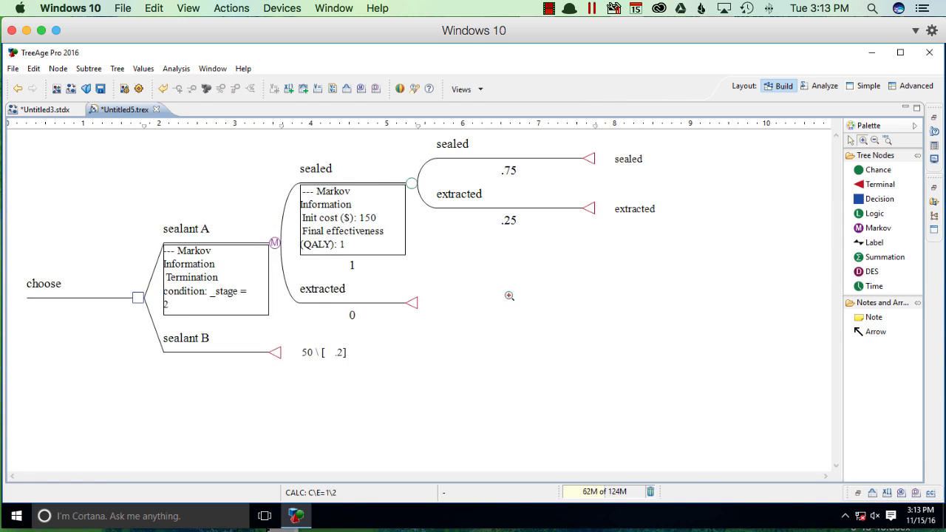
click(851, 140)
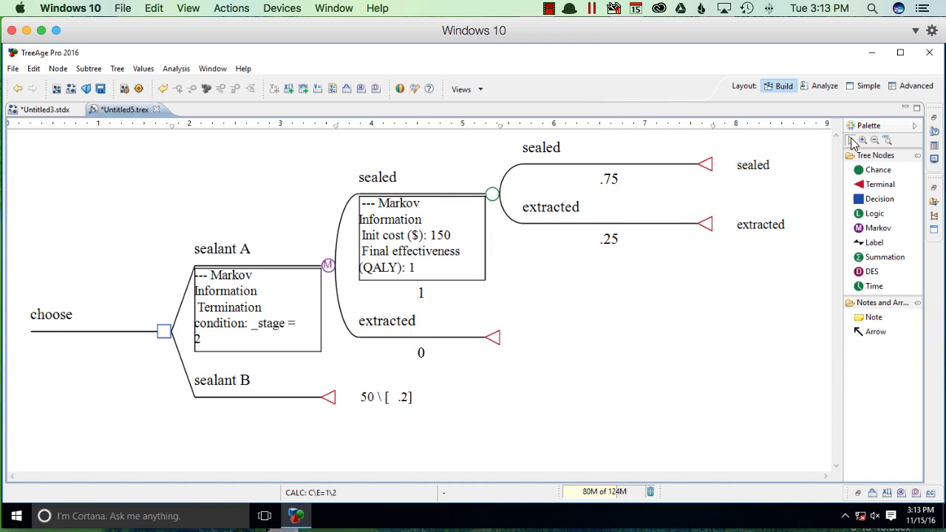
click(328, 266)
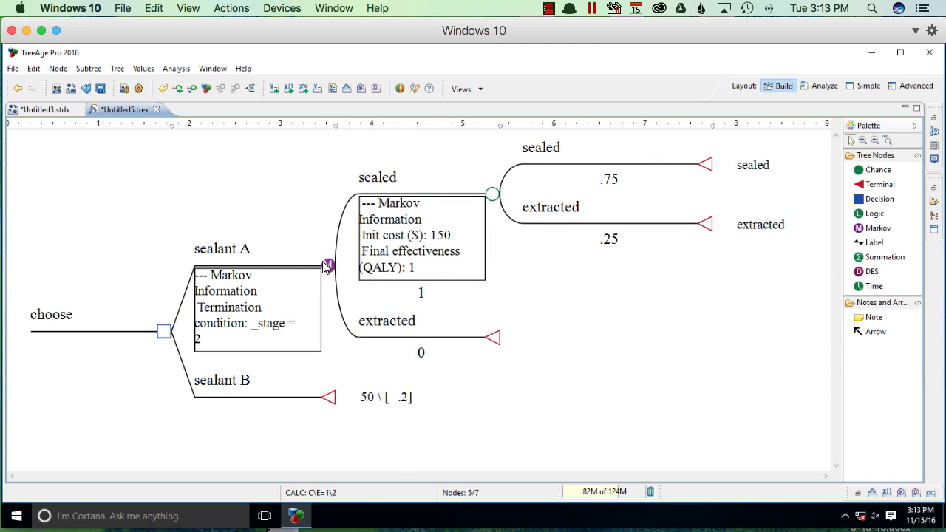
click(178, 69)
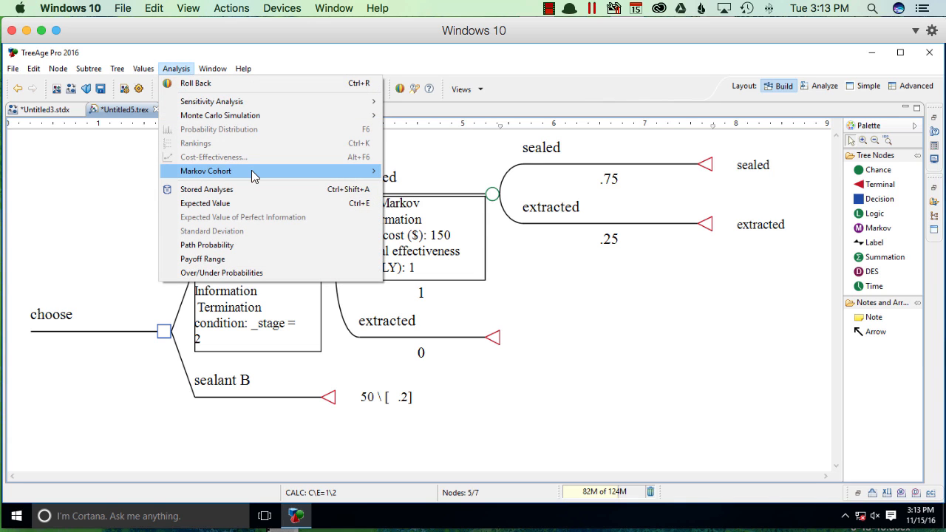
mouse_move(251, 171)
click(460, 170)
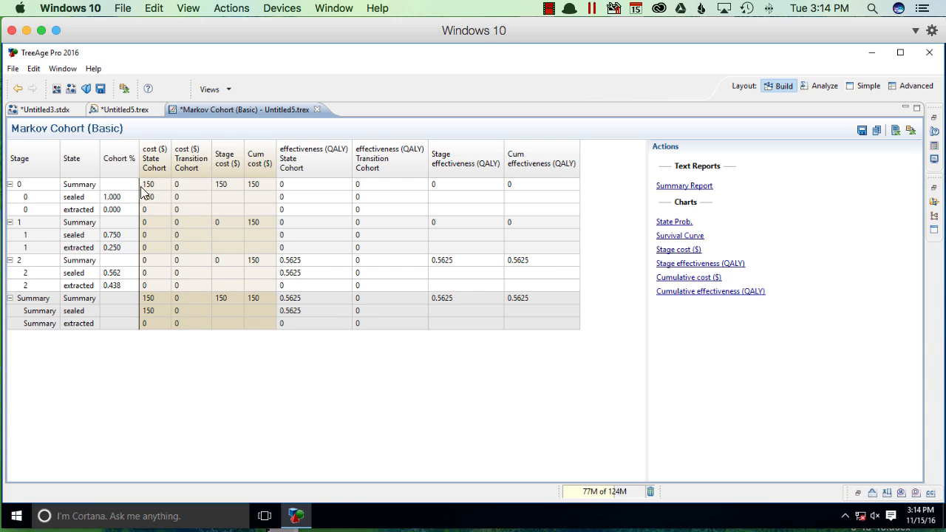
Step: Return to the tree and run a Cost-Effectiveness analysis at the choose decision node
click(130, 109)
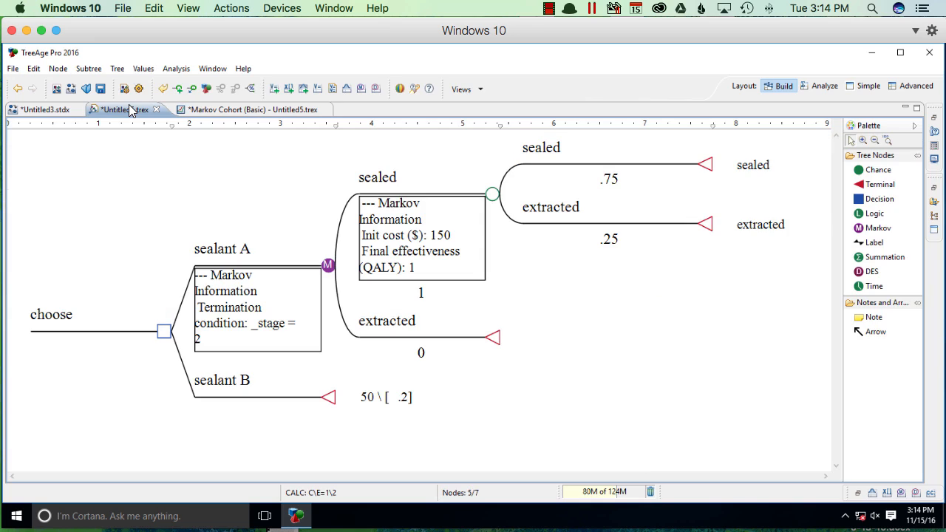
click(163, 333)
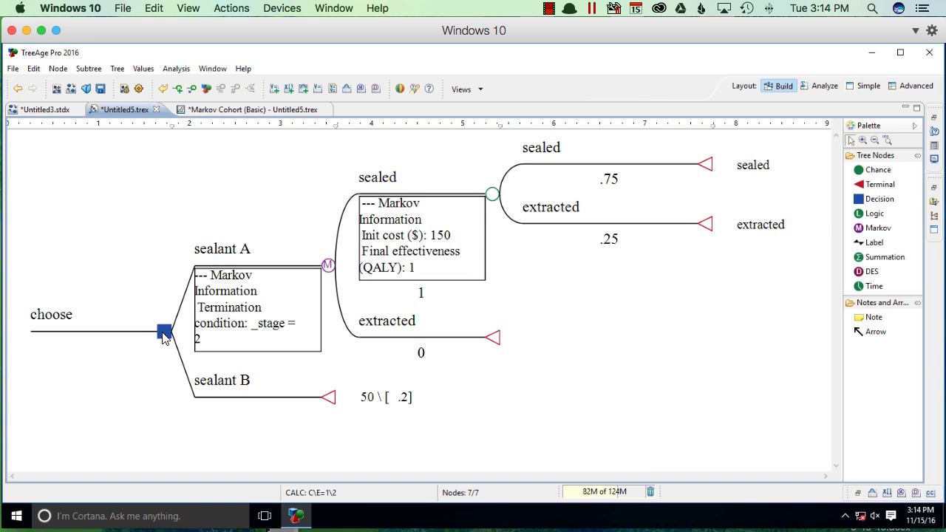
click(178, 69)
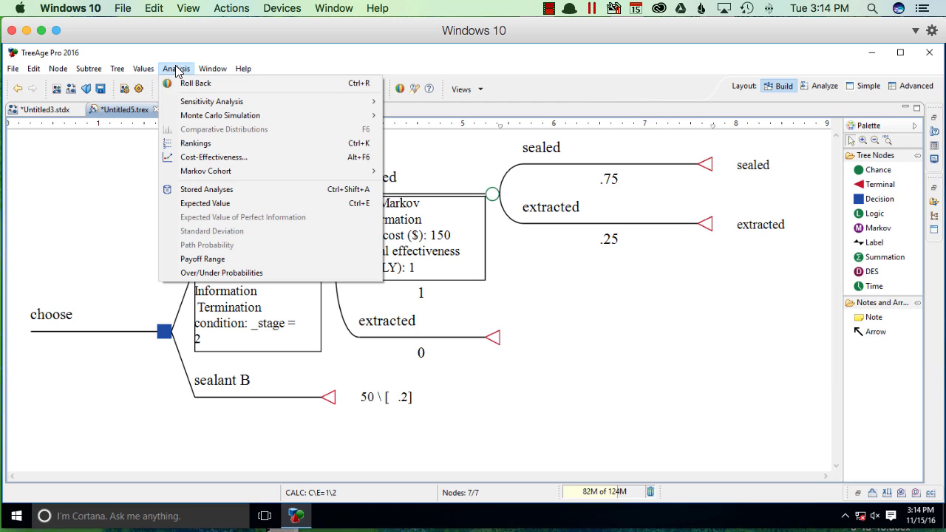
click(294, 167)
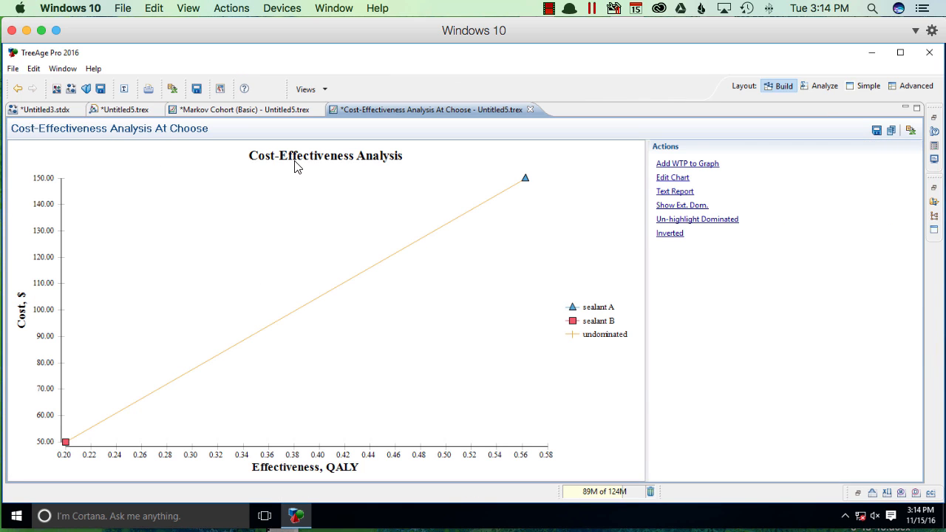
Step: Return to the tree and run the cost-effectiveness Rankings for the choose decision node
click(122, 111)
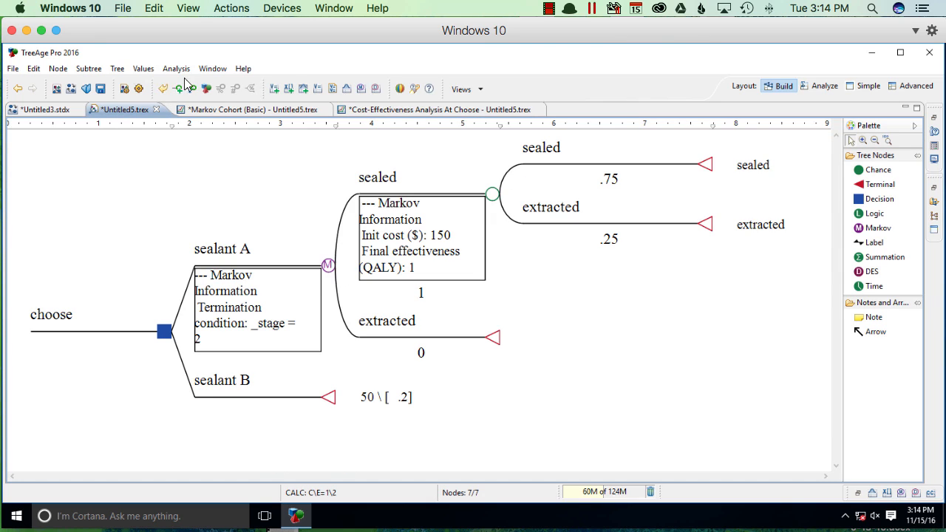
click(177, 69)
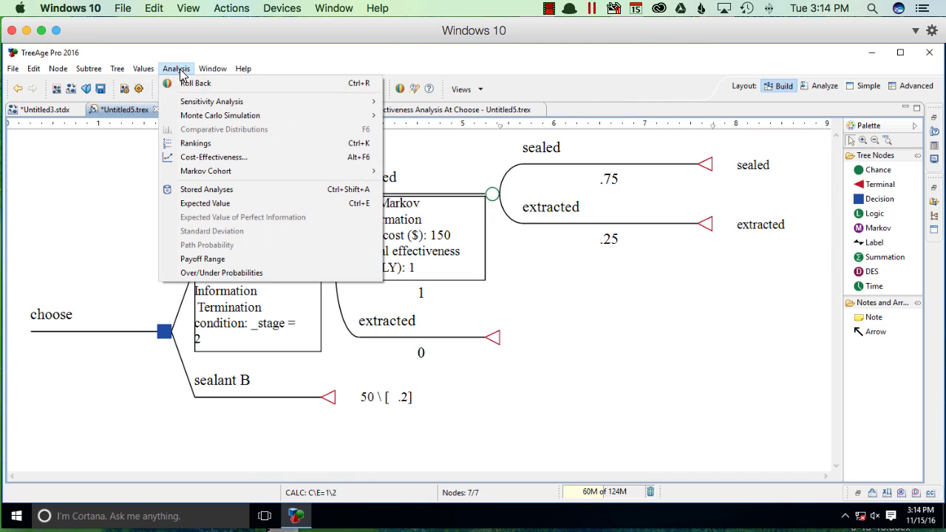
click(313, 145)
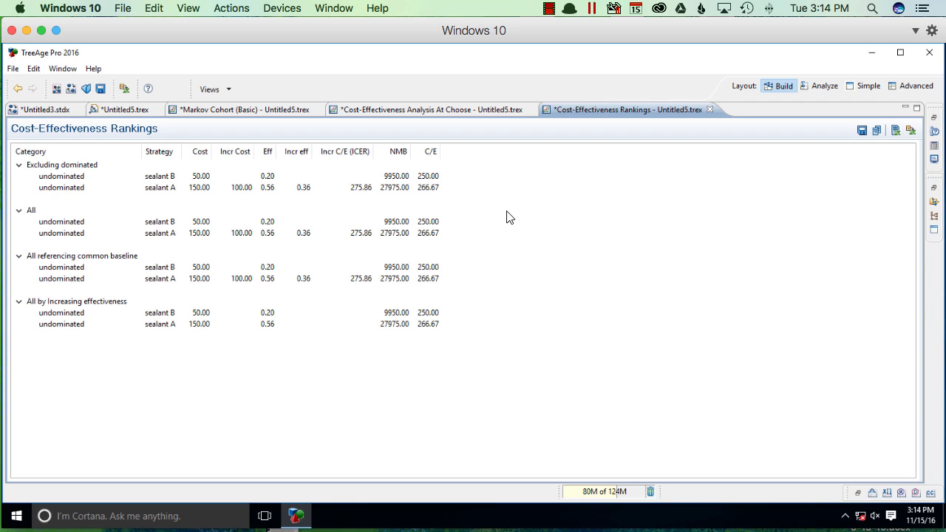
Step: Return to the tree and roll it back to show the expected values on its nodes
click(117, 111)
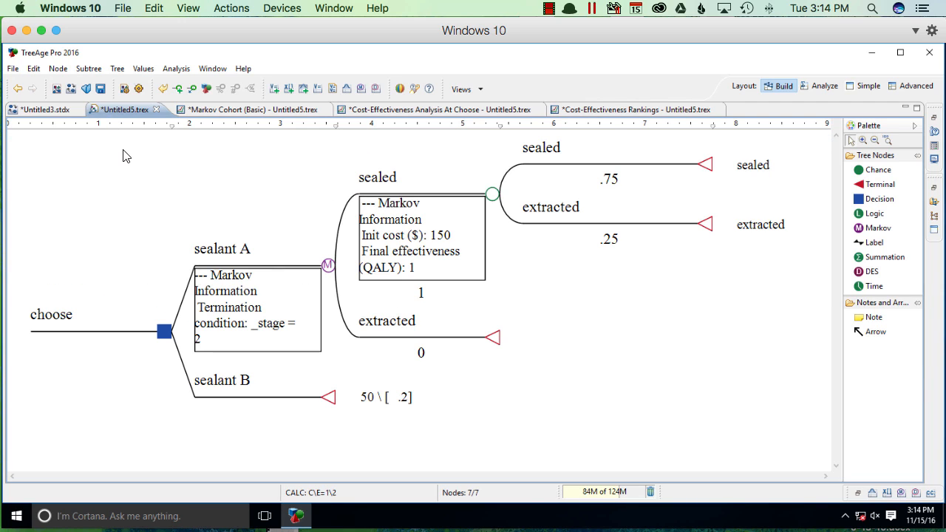
click(177, 69)
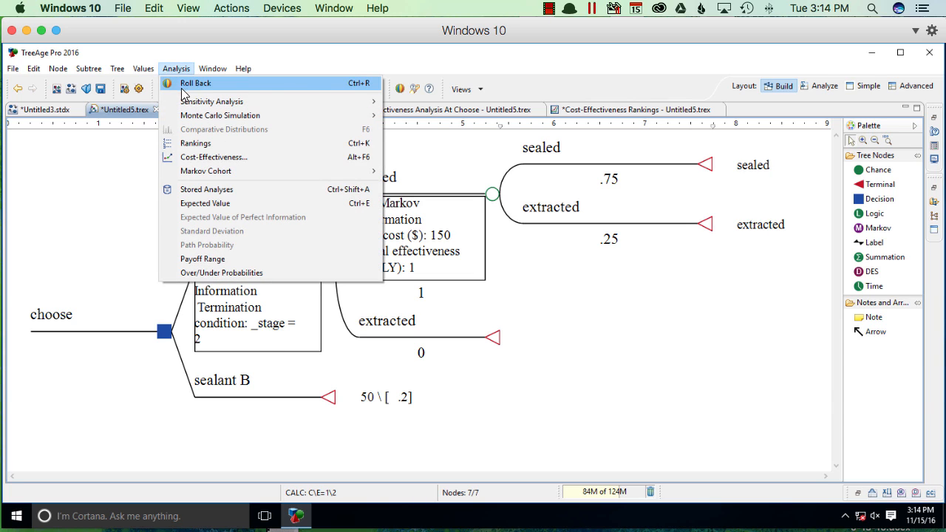
click(316, 85)
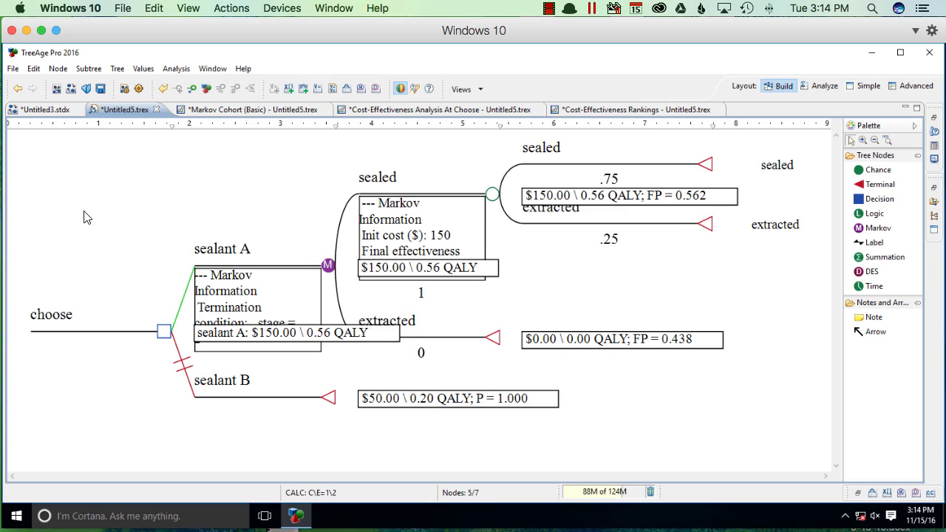